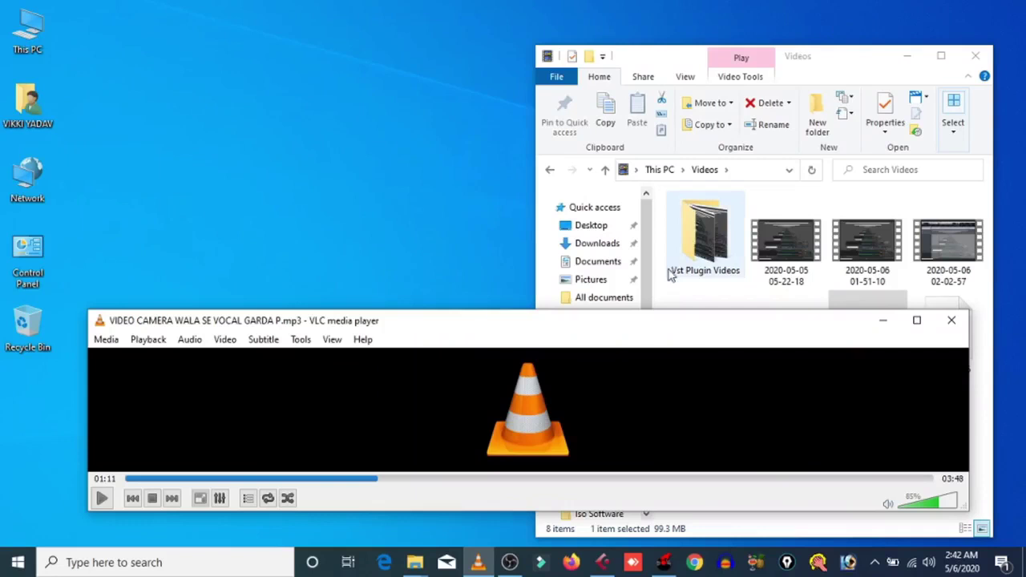
Switch to Cubase 5, maximize the project window and place the playback cursor at bar 144
left_click(600, 562)
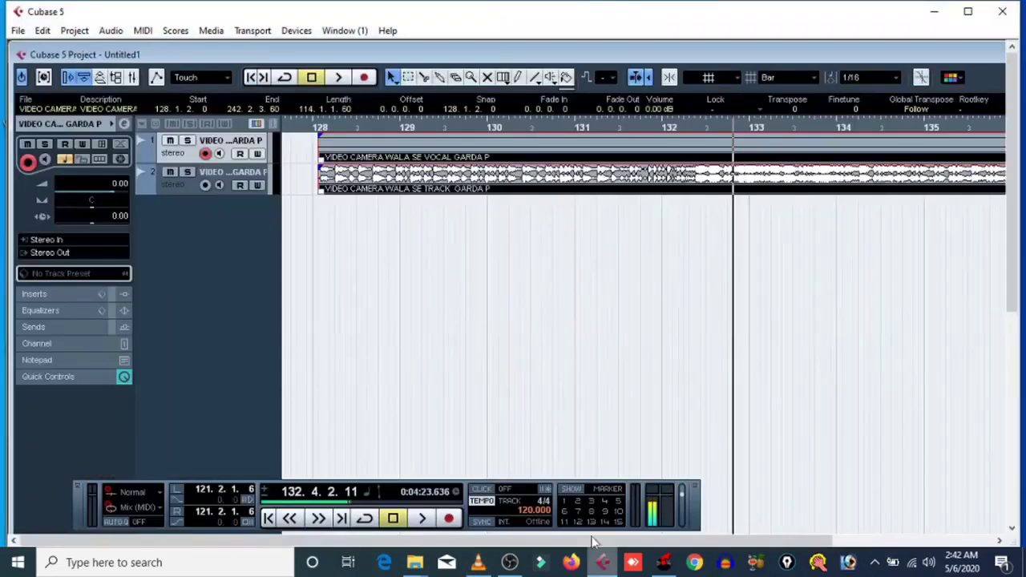
double_click(810, 54)
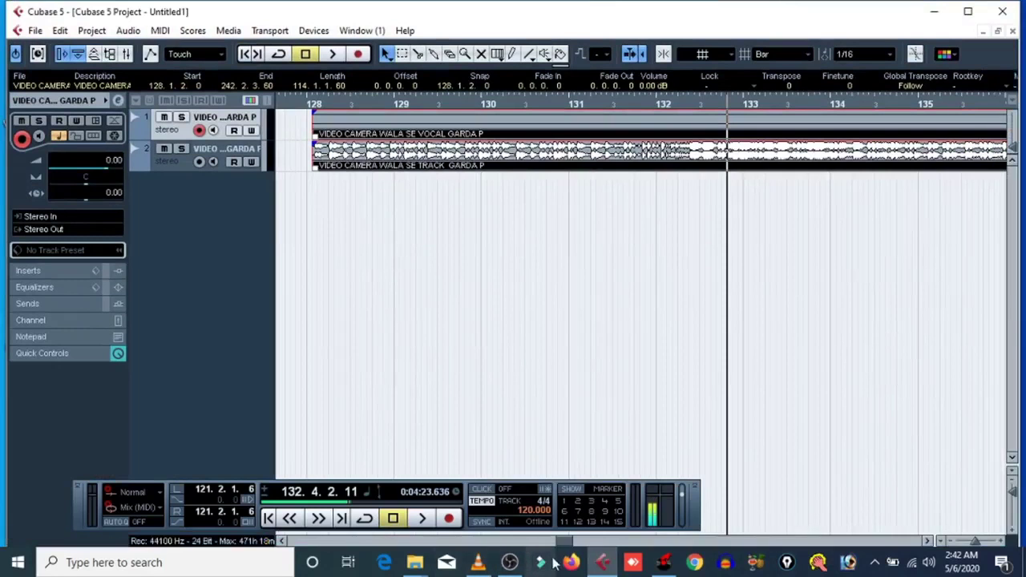
left_click_drag(561, 545, 580, 544)
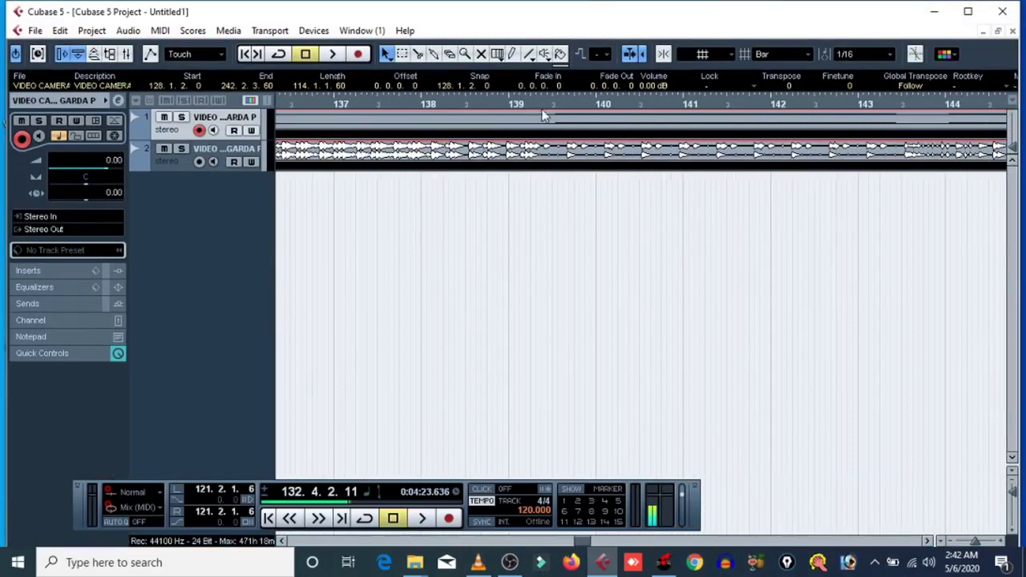
left_click(946, 101)
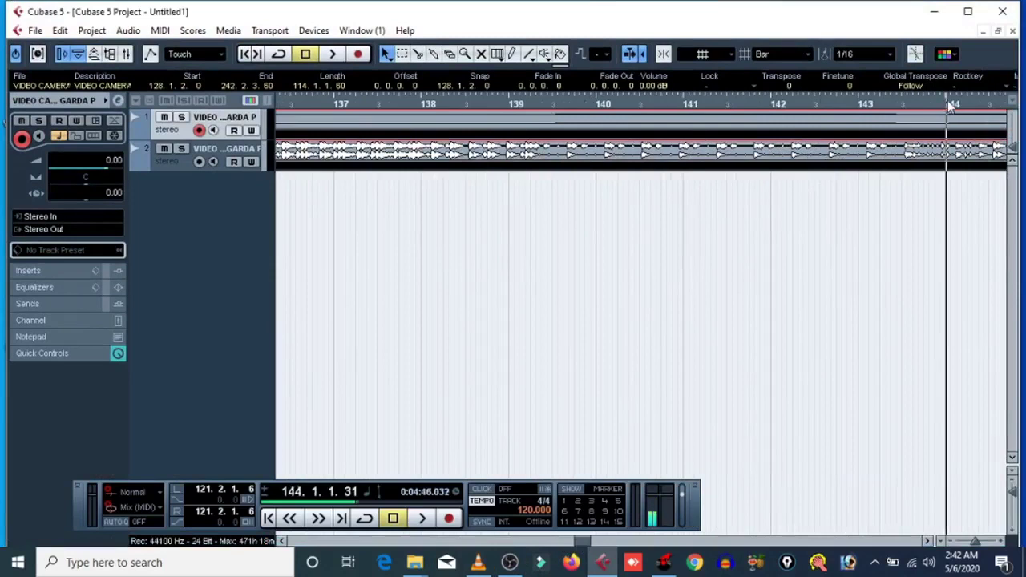
Move the vocal track below the backing track and enlarge the waveform display
left_click_drag(168, 131, 168, 166)
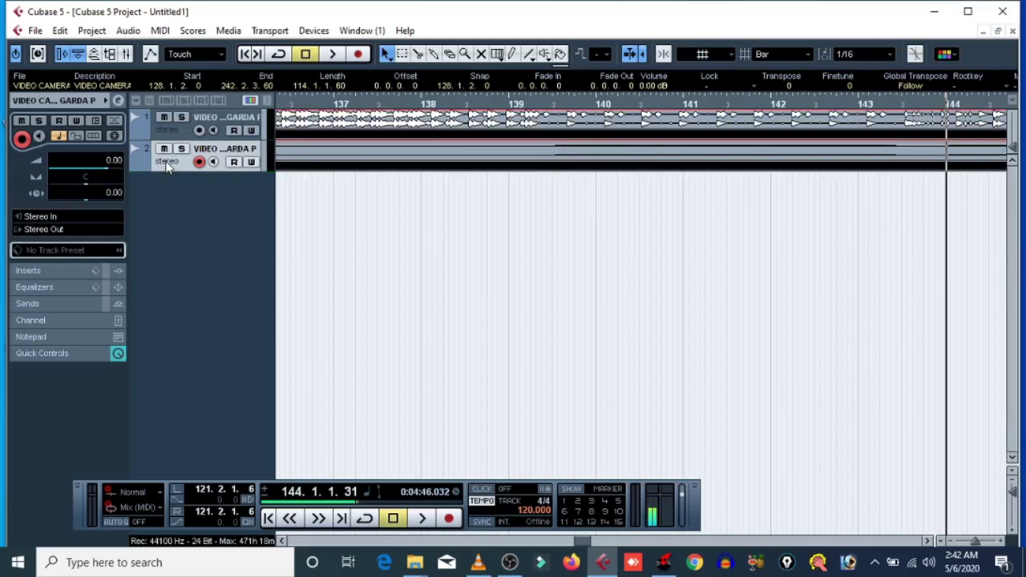
left_click(1012, 145)
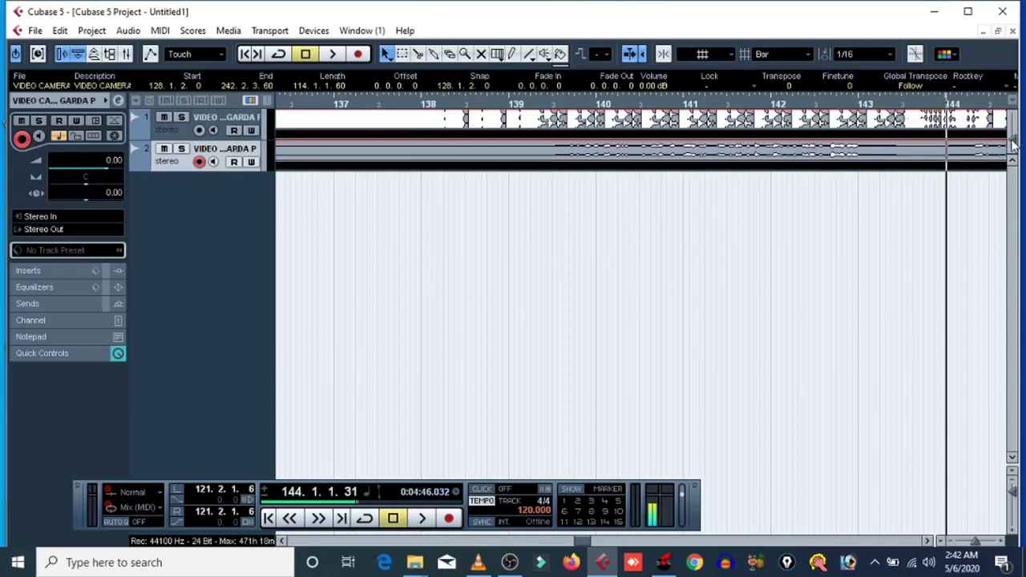
left_click(917, 542)
left_click(917, 542)
left_click_drag(282, 542, 282, 542)
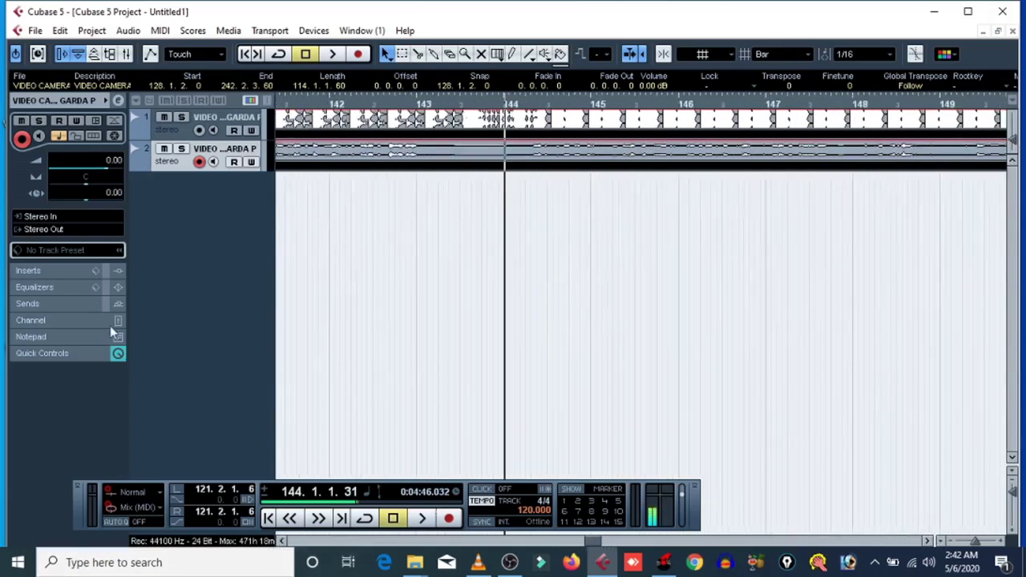
Insert the Auto-Tune_Evo_VST plug-in in the vocal track's first insert slot
double_click(127, 111)
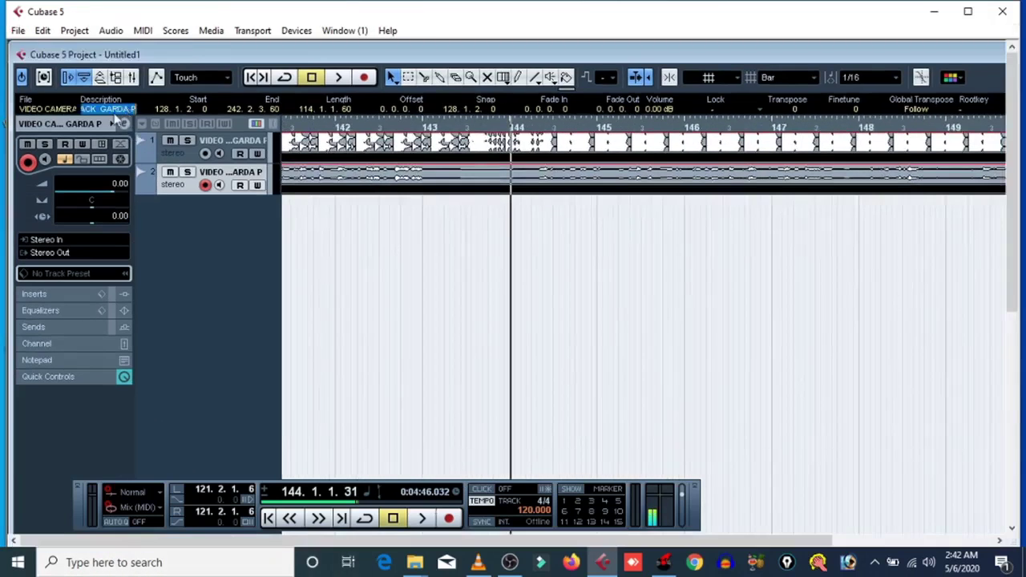
left_click(123, 127)
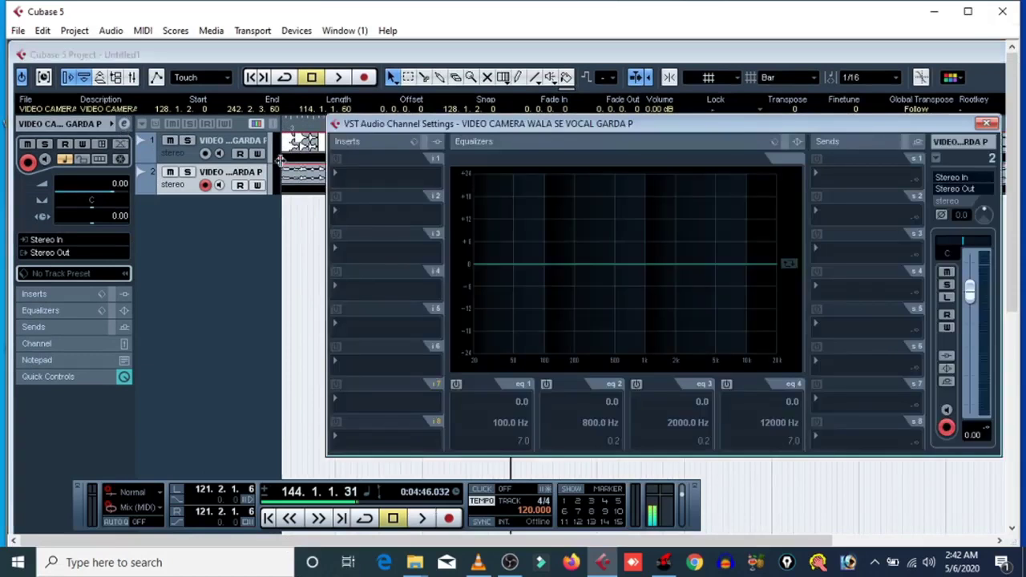
left_click(343, 180)
mouse_move(412, 536)
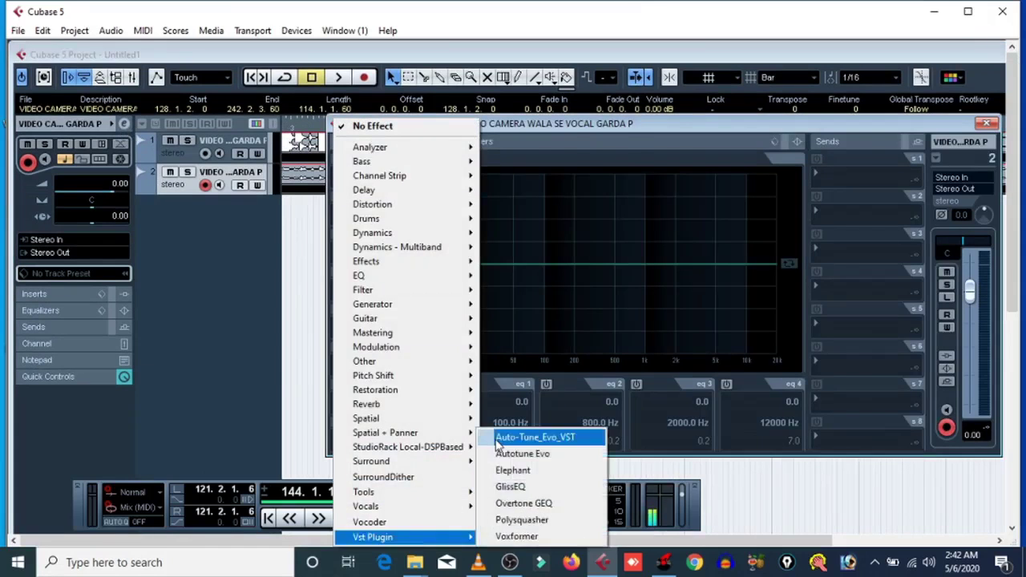
left_click(497, 433)
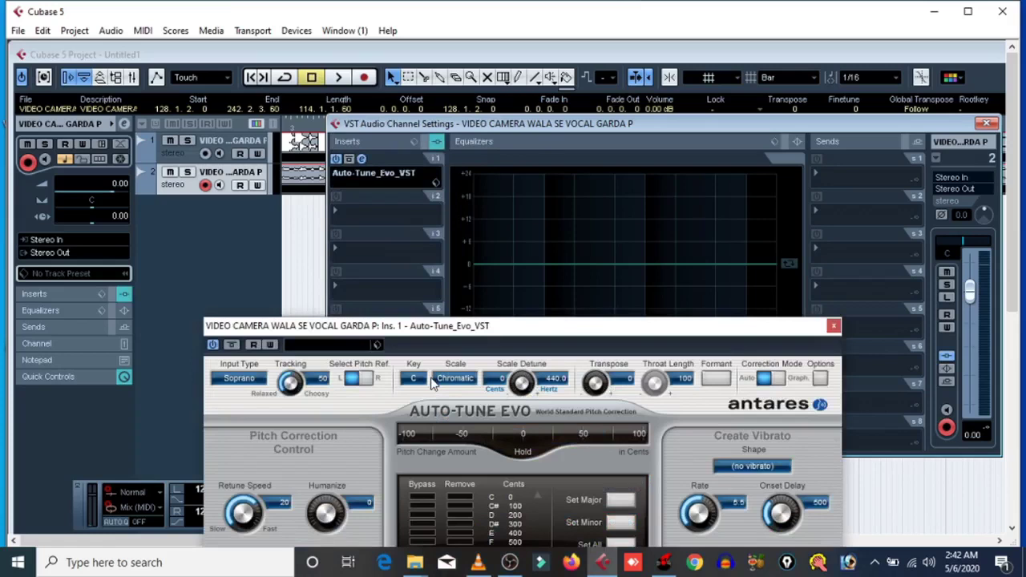
Set Auto-Tune Evo's scale to Minor and its retune speed to 0, and close the plug-in window
left_click(437, 378)
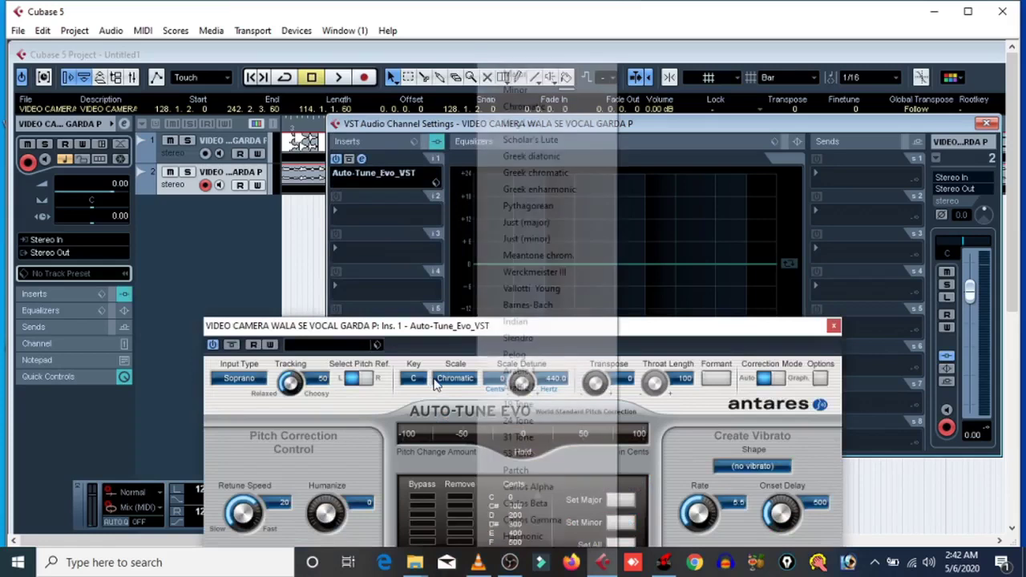
left_click(515, 72)
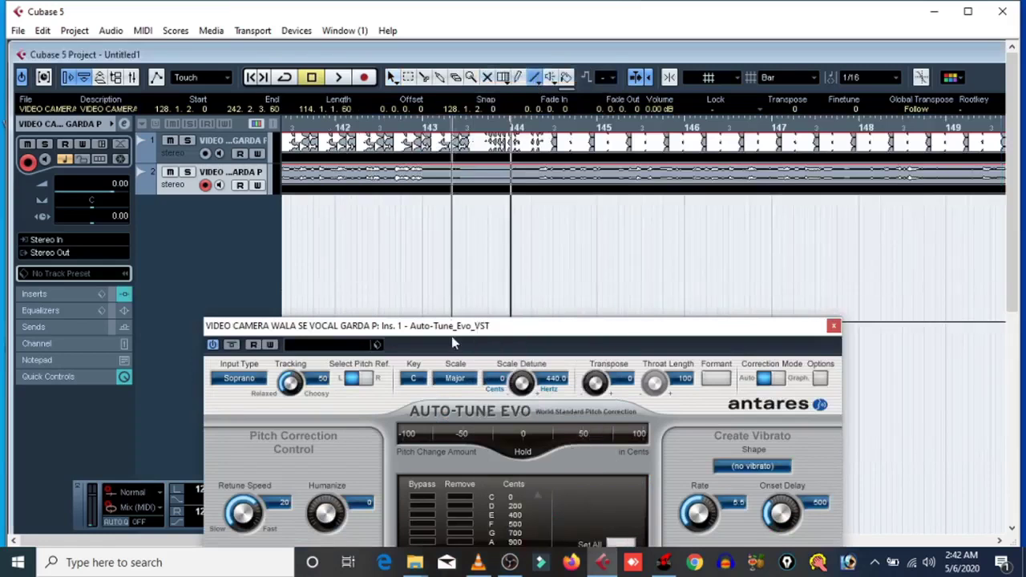
left_click(455, 378)
left_click(520, 91)
left_click_drag(244, 503, 283, 335)
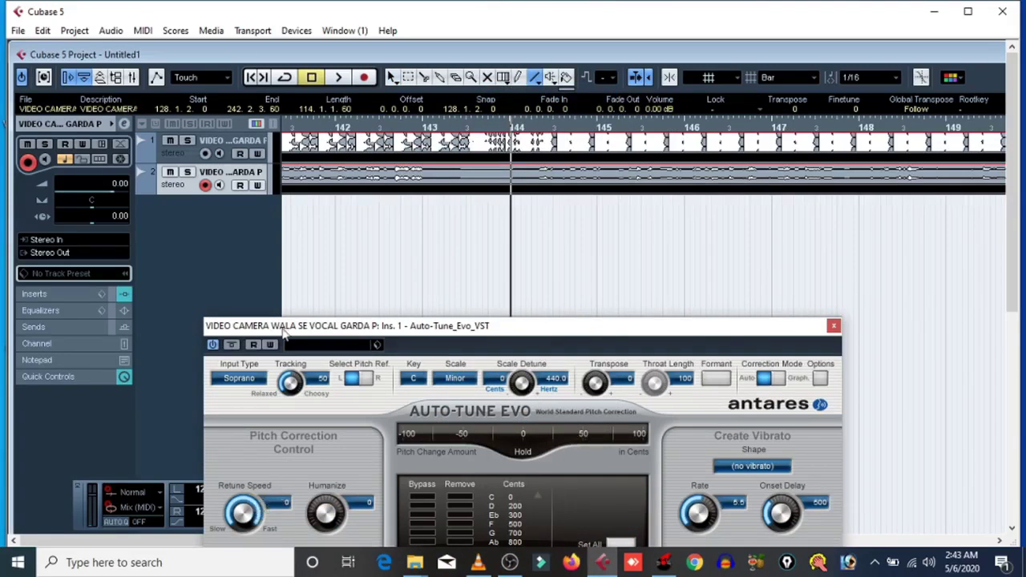
left_click(833, 327)
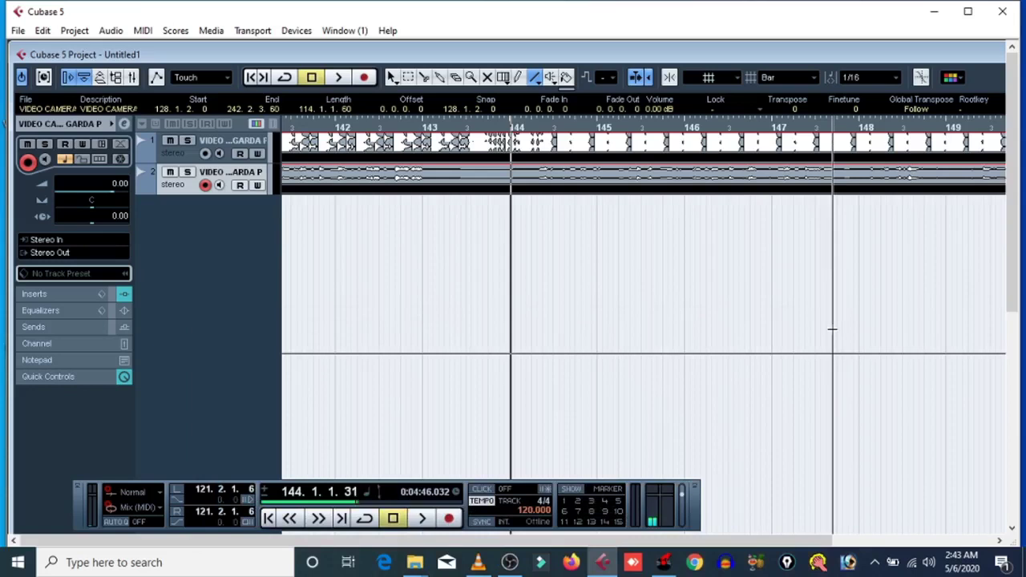
Play both tracks briefly from bar 144, stop playback and maximize the project window
key("space")
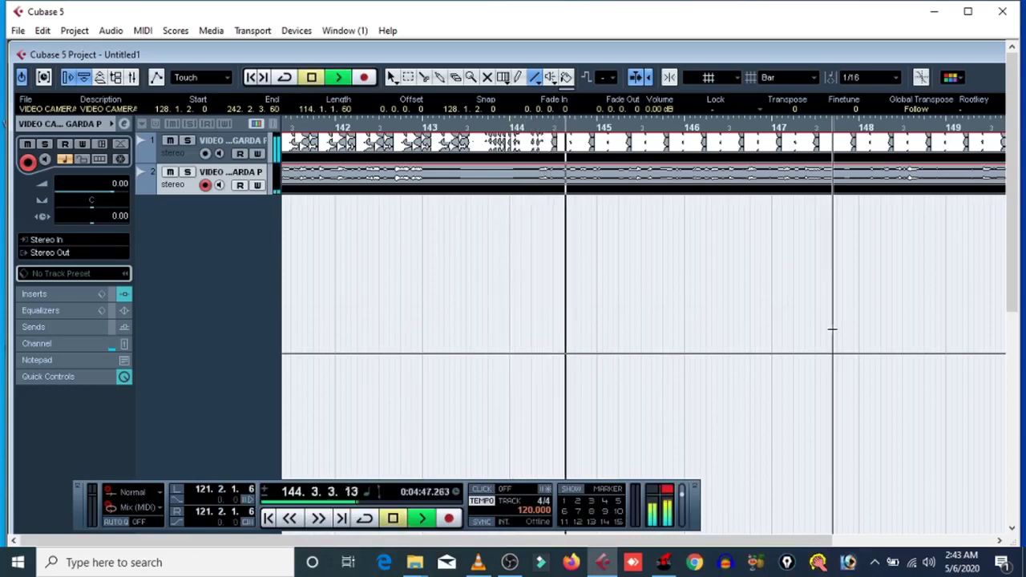
key("space")
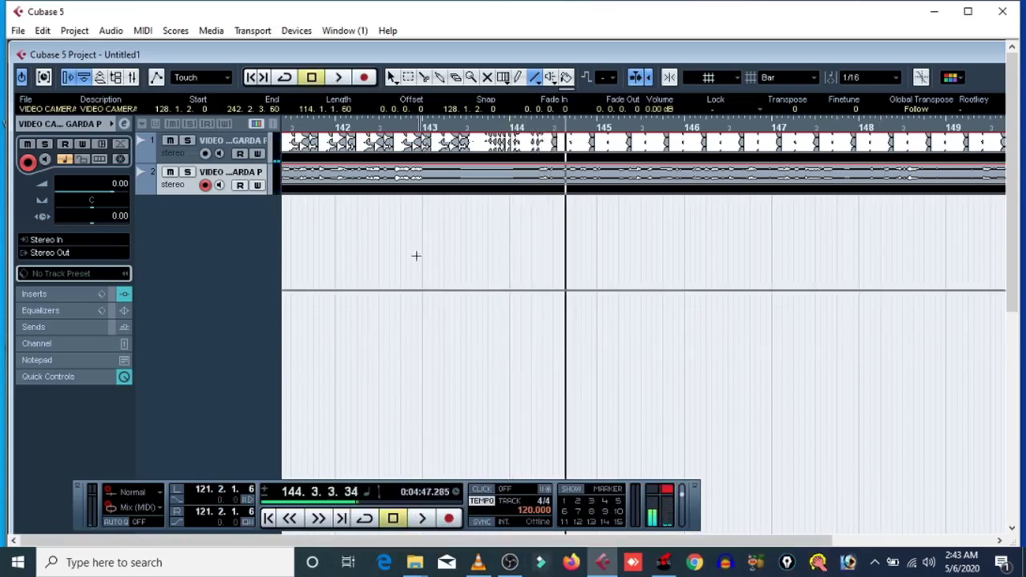
double_click(400, 55)
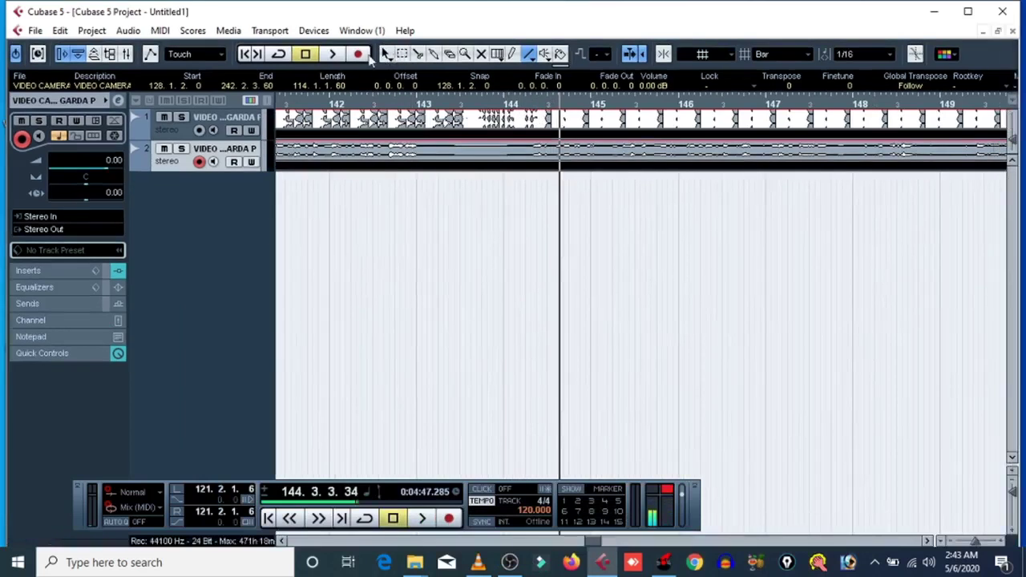
Switch the project tempo from track to fixed mode and set it to 140 BPM
left_click(481, 501)
double_click(535, 511)
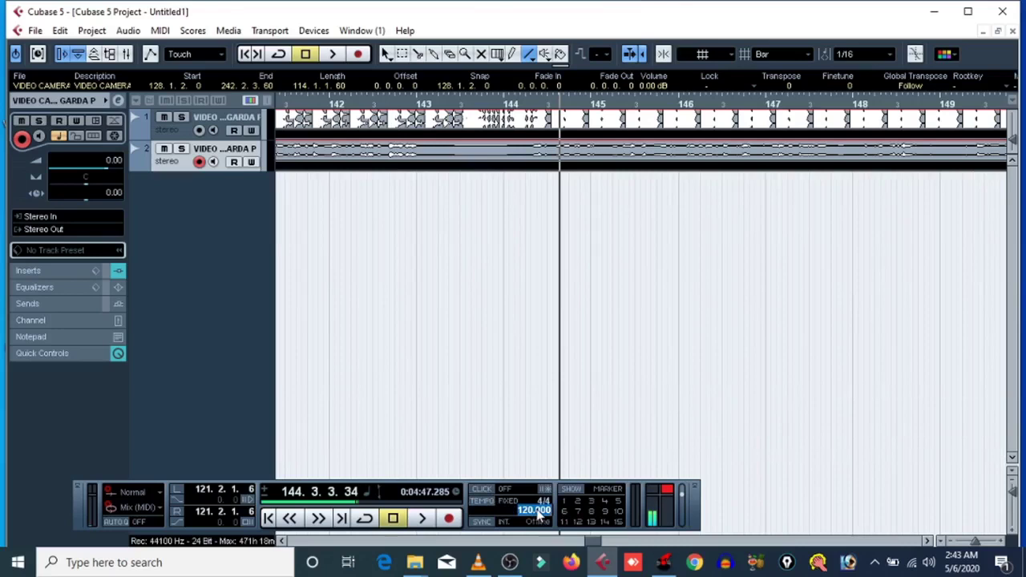
type("140")
key("Return")
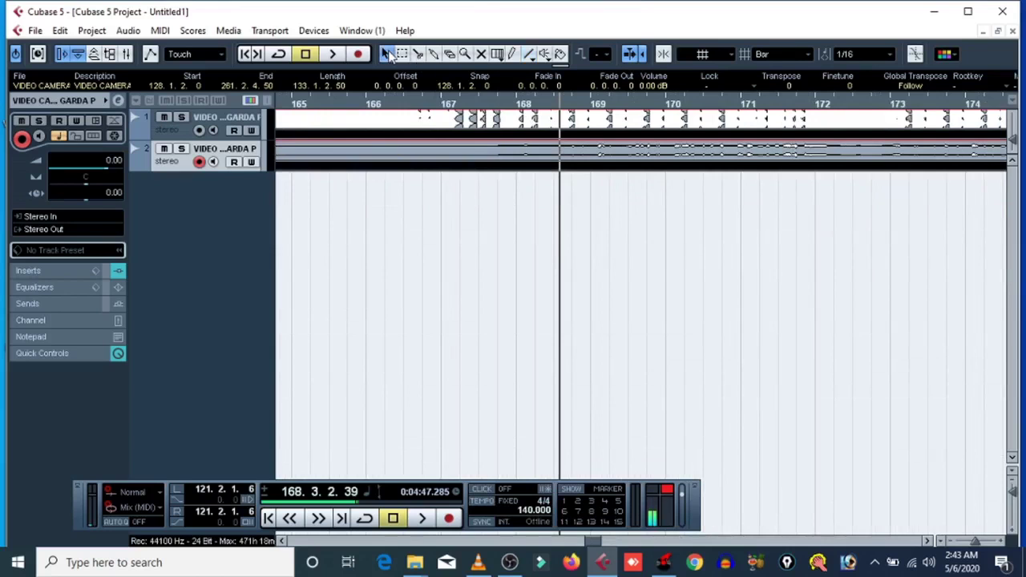
Rewind to about bar 146 and play both tracks together to listen to the tuned vocal
key("g")
key("g")
key("g")
key("g")
key("g")
key("g")
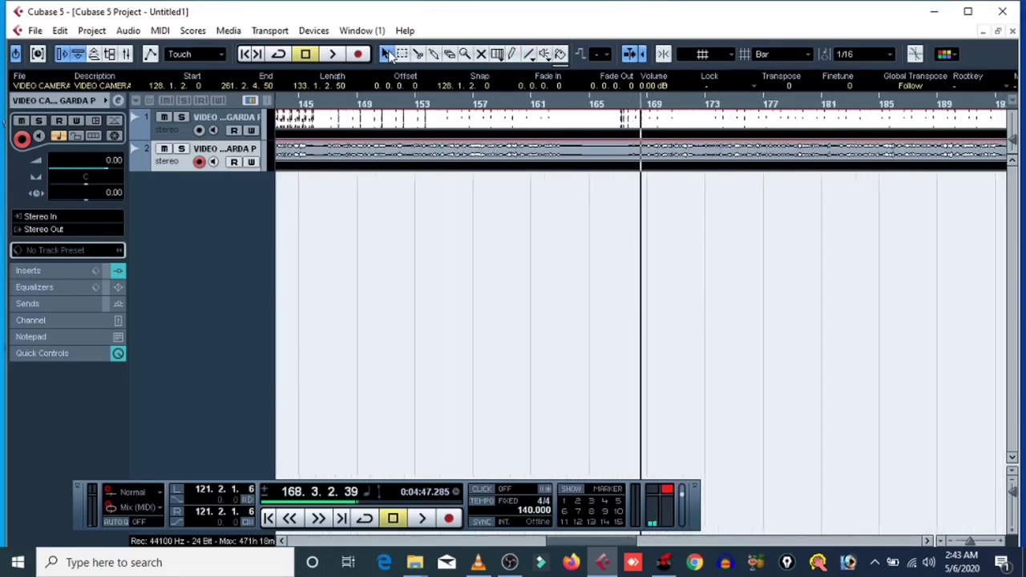
key("KP_Subtract")
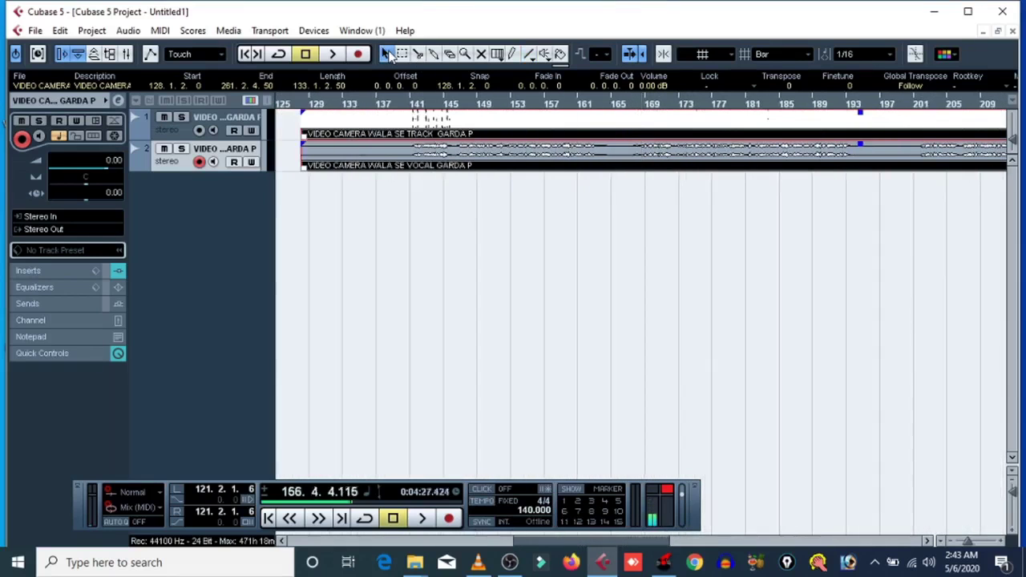
key("h")
key("h")
key("h")
key("h")
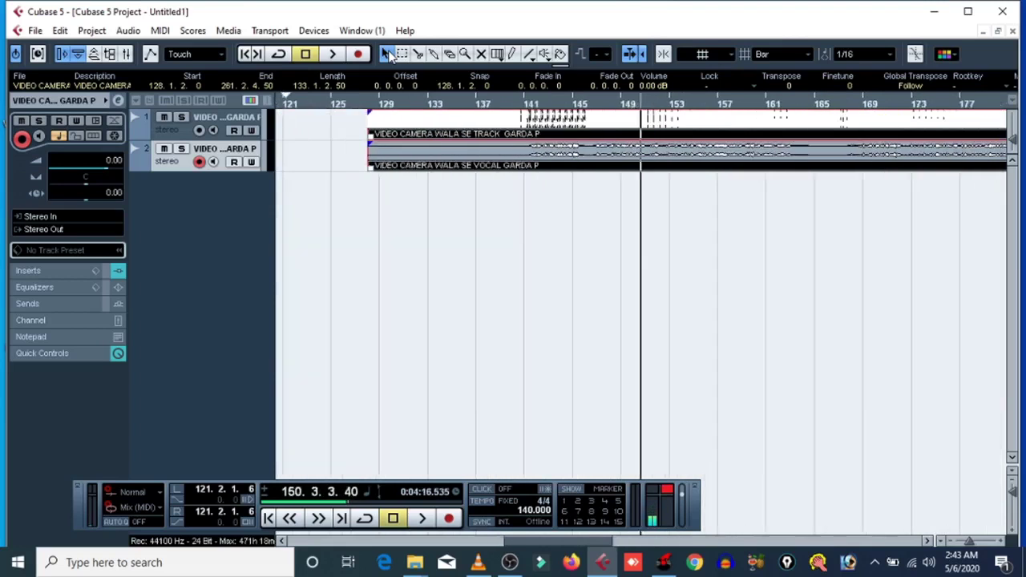
key("g")
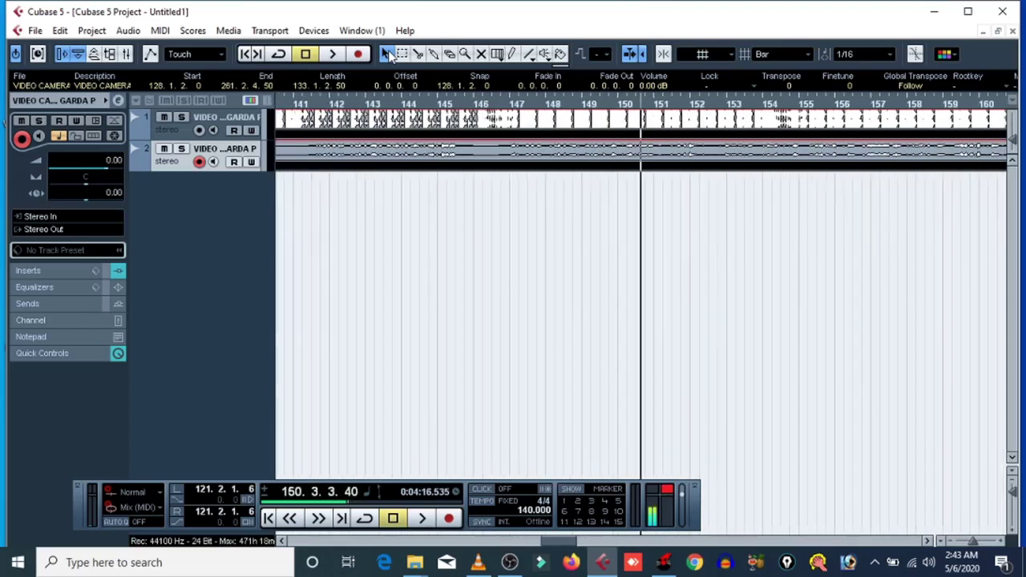
key("KP_Subtract")
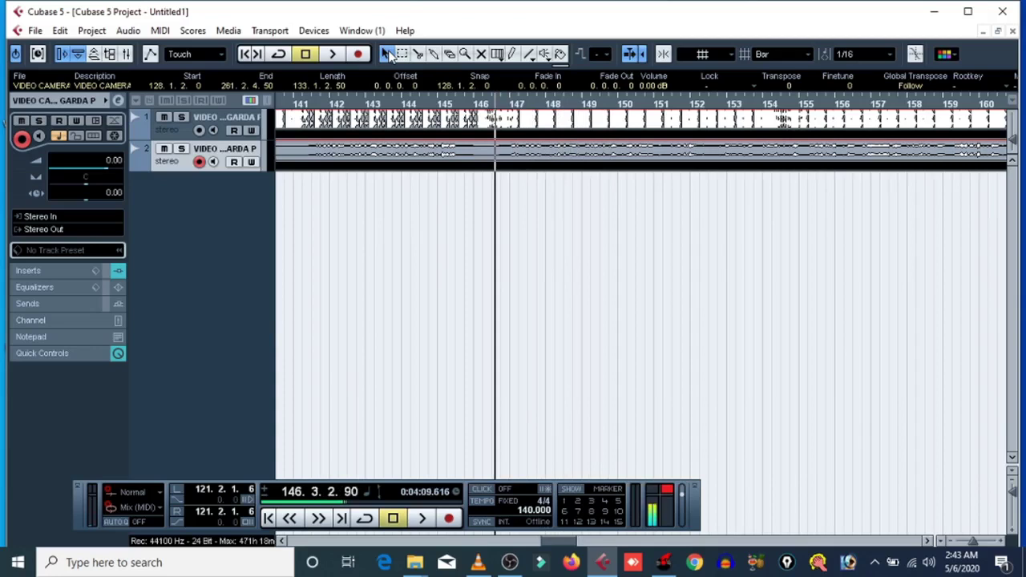
key("space")
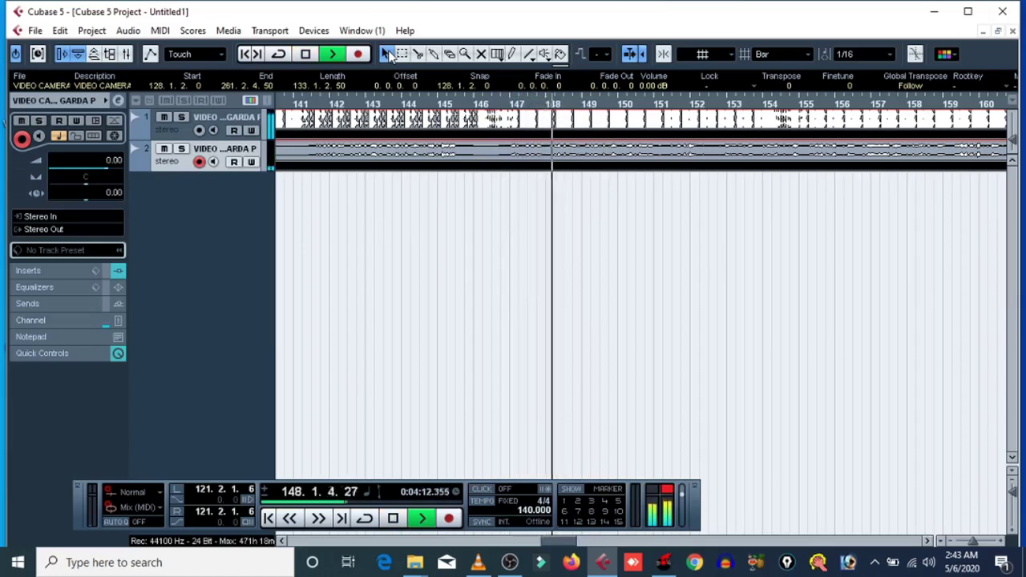
key("h")
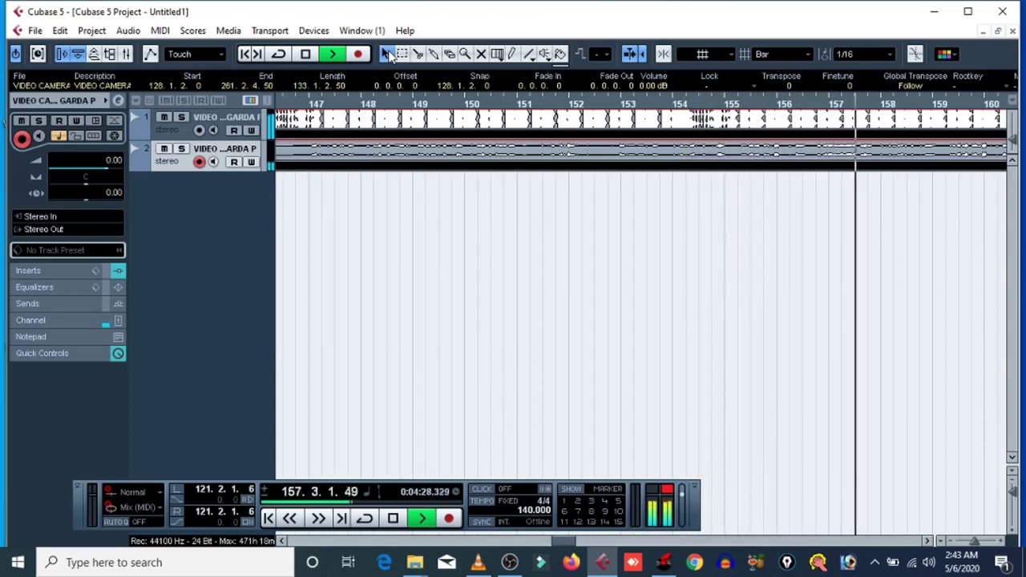
key("space")
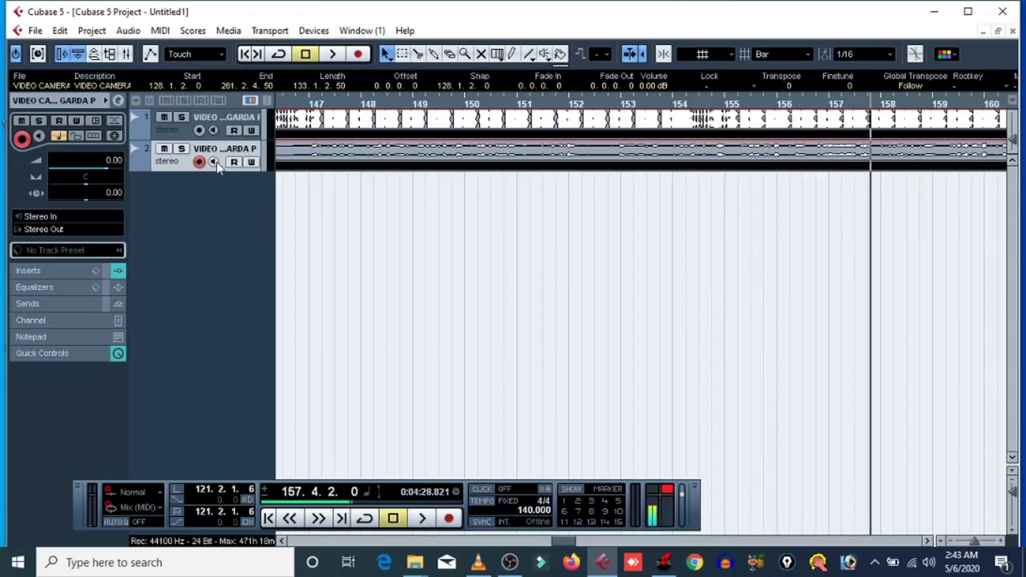
Mute the backing track and play the tuned vocal alone from bar 147
left_click(163, 117)
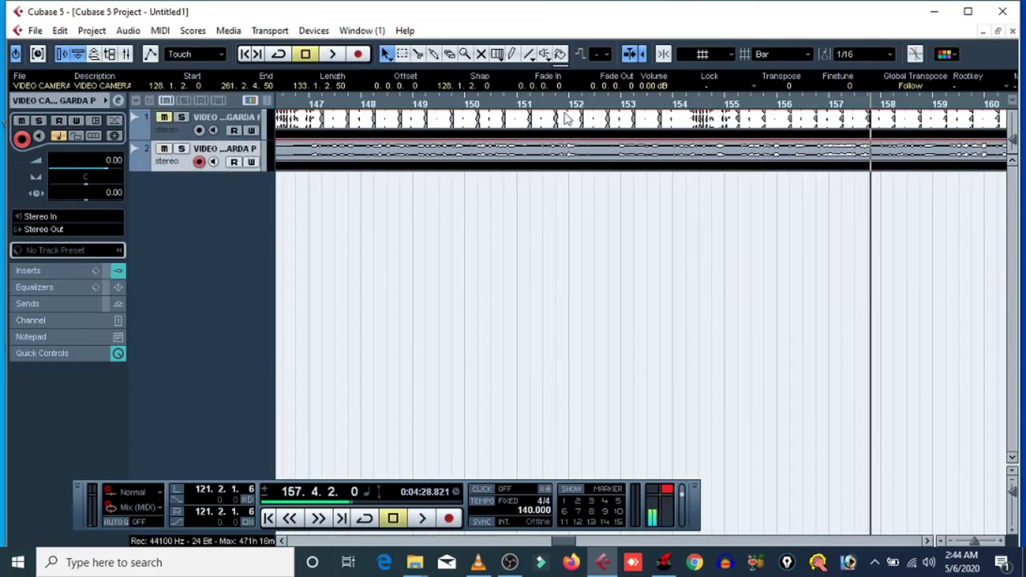
left_click(318, 107)
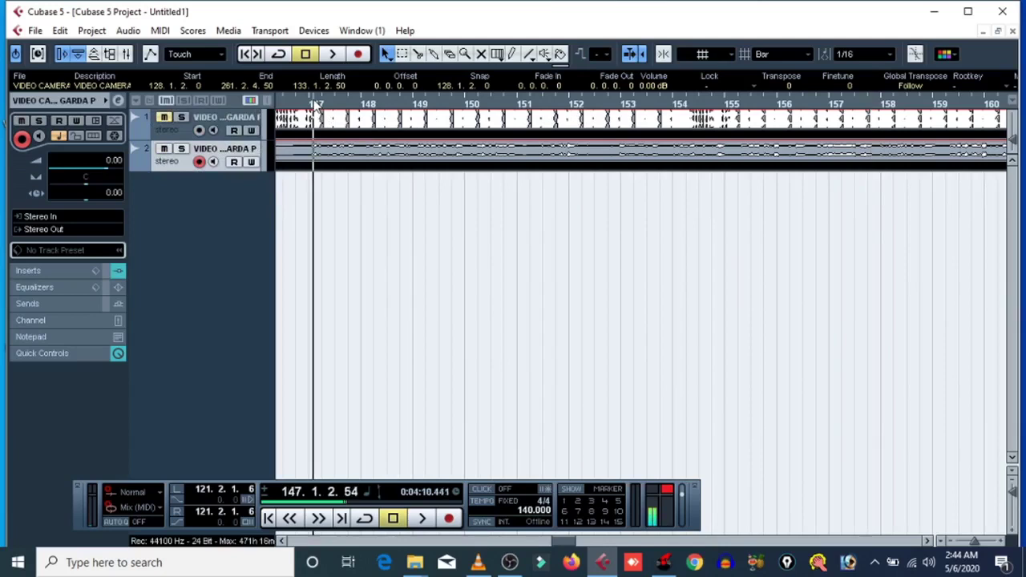
key("space")
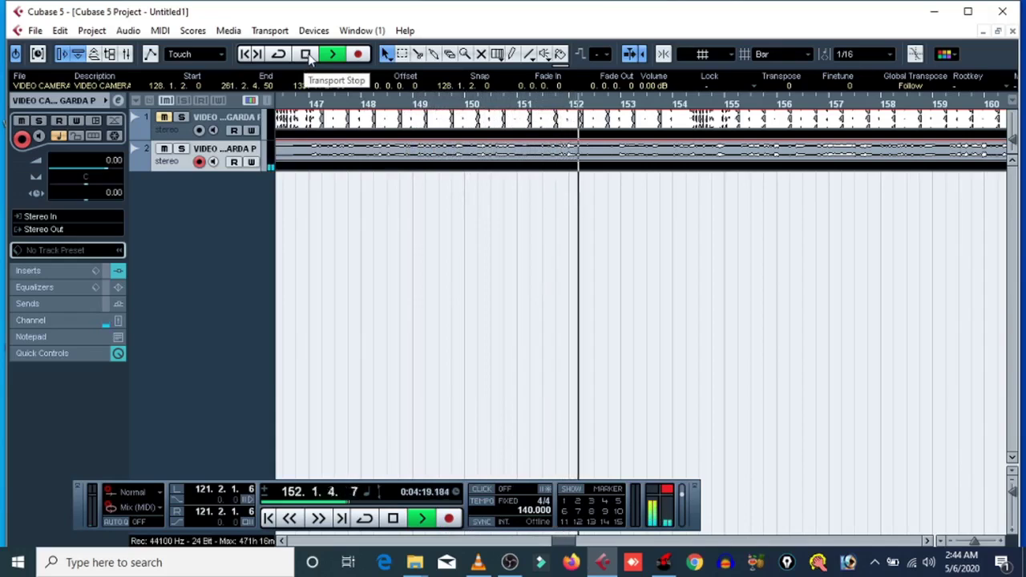
left_click(308, 56)
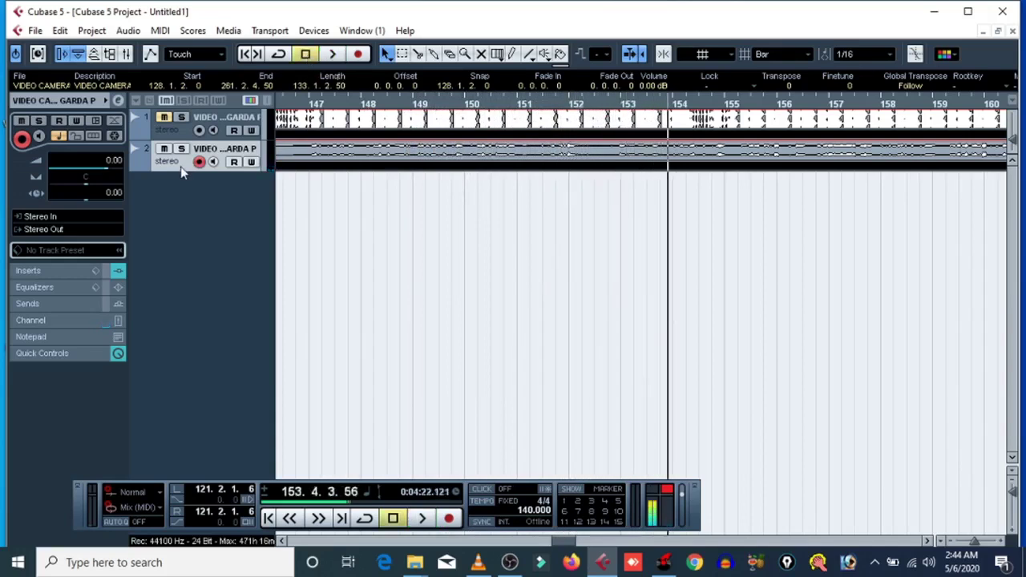
Insert the API-2500 Mono compressor from the Dynamics plug-ins in the vocal track's second insert slot
left_click(119, 100)
left_click(336, 201)
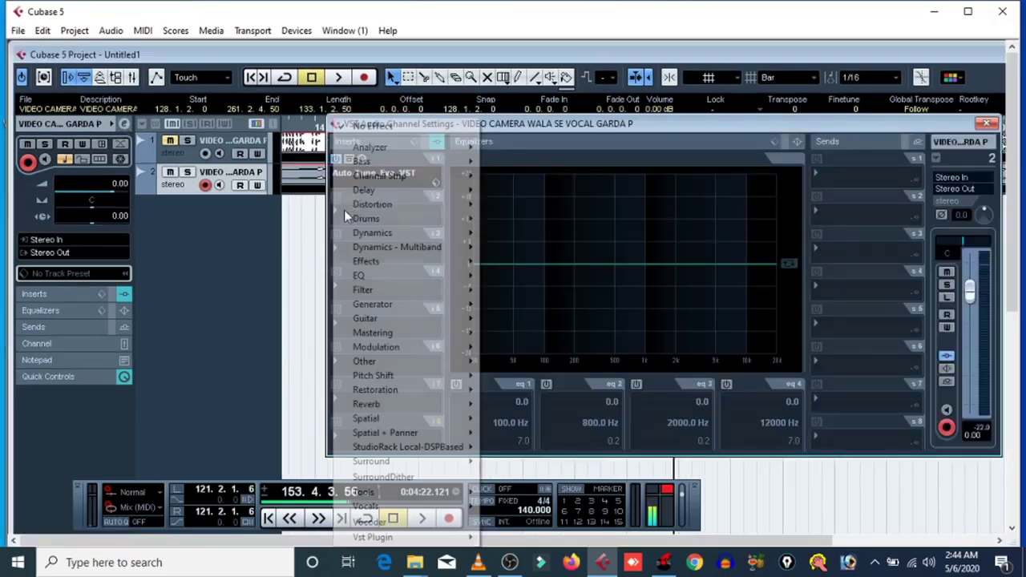
mouse_move(407, 234)
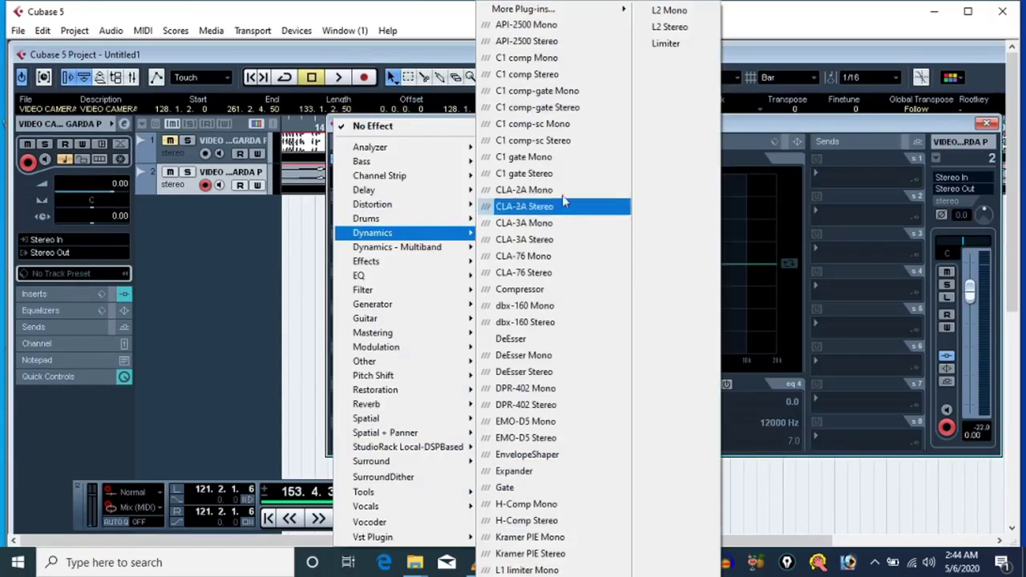
left_click(534, 30)
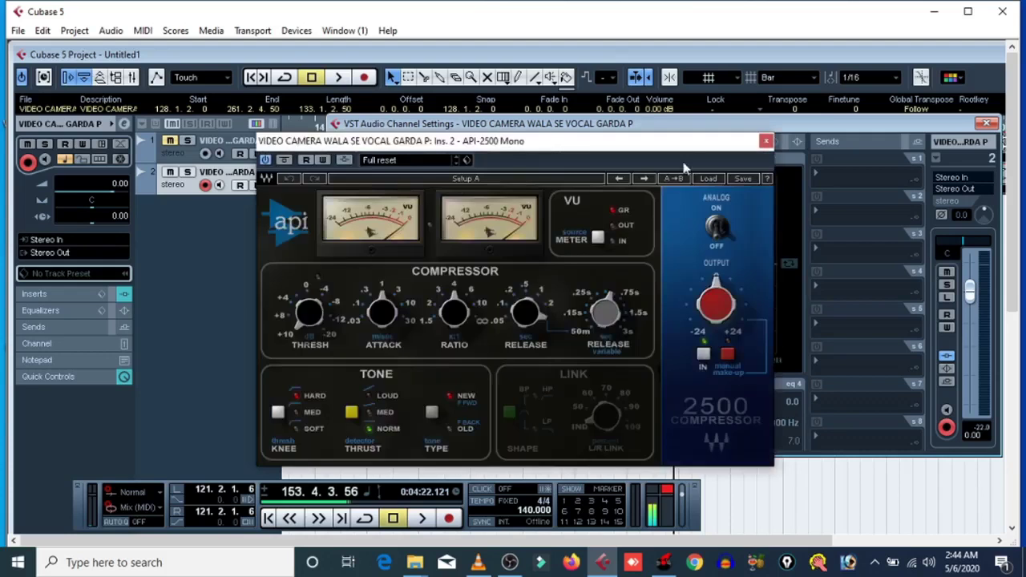
Insert the CLA-2A Mono compressor in the vocal track's third insert slot, closing the open plug-in windows
left_click(765, 142)
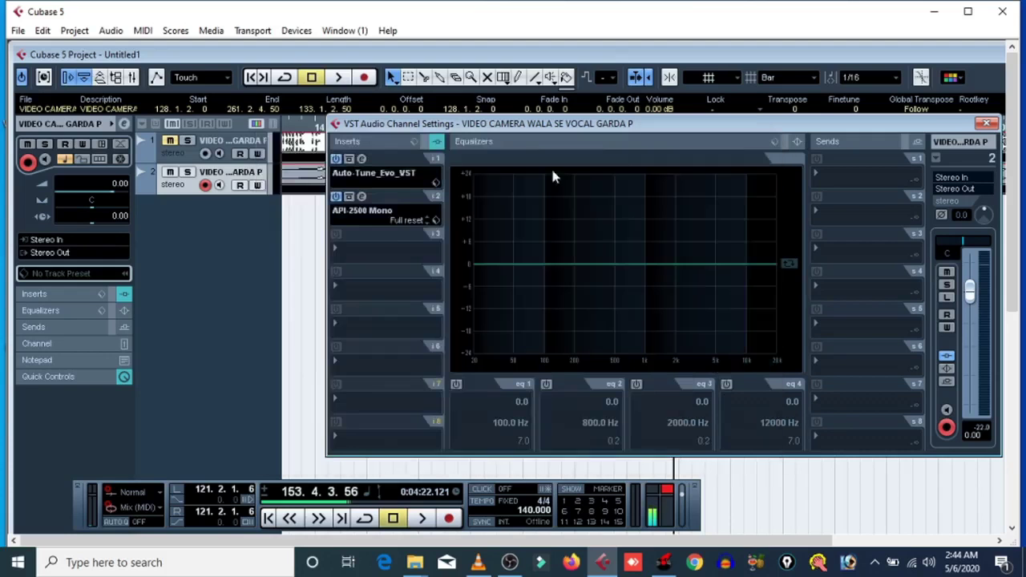
left_click(365, 252)
mouse_move(401, 233)
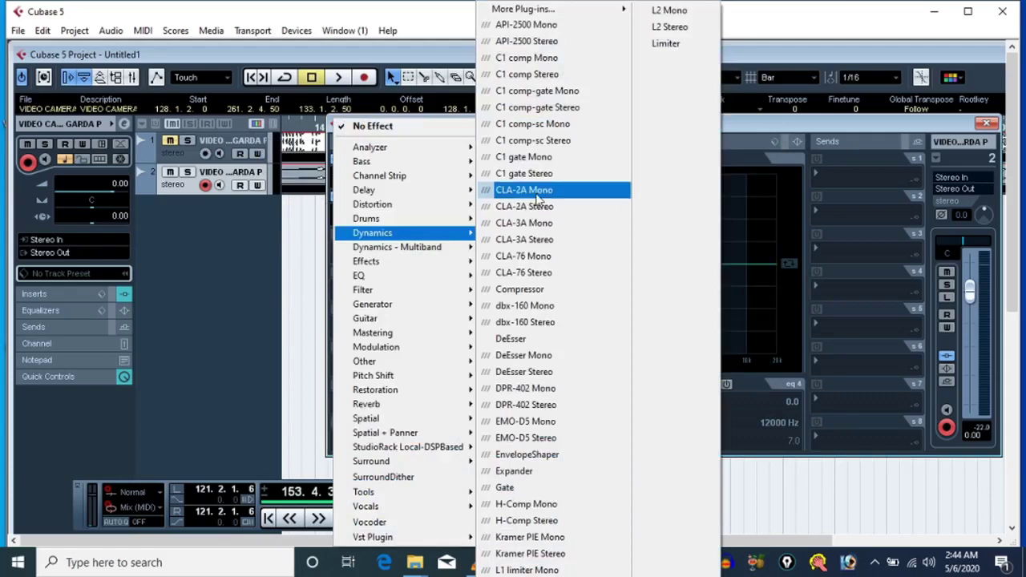
left_click(538, 193)
left_click(510, 49)
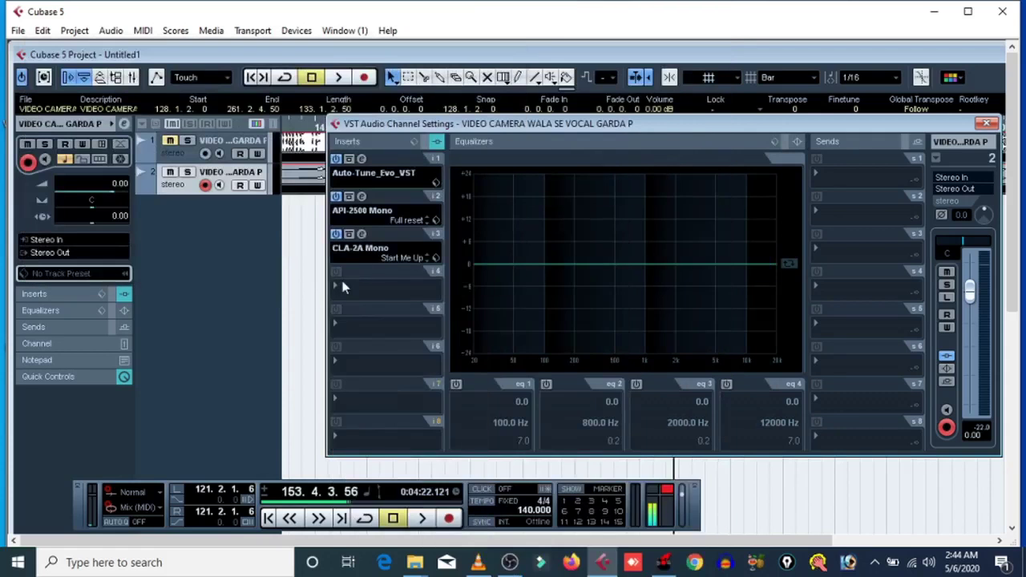
Insert the MultibandCompressor in the vocal's fourth insert slot and load its Ballad Master 2 preset
left_click(347, 275)
mouse_move(412, 240)
mouse_move(574, 16)
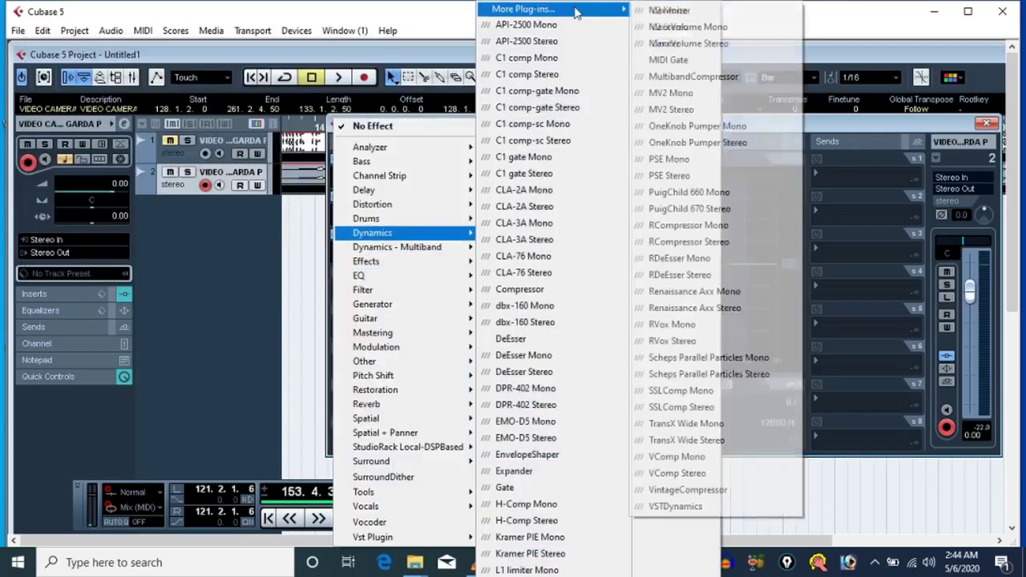
left_click(705, 81)
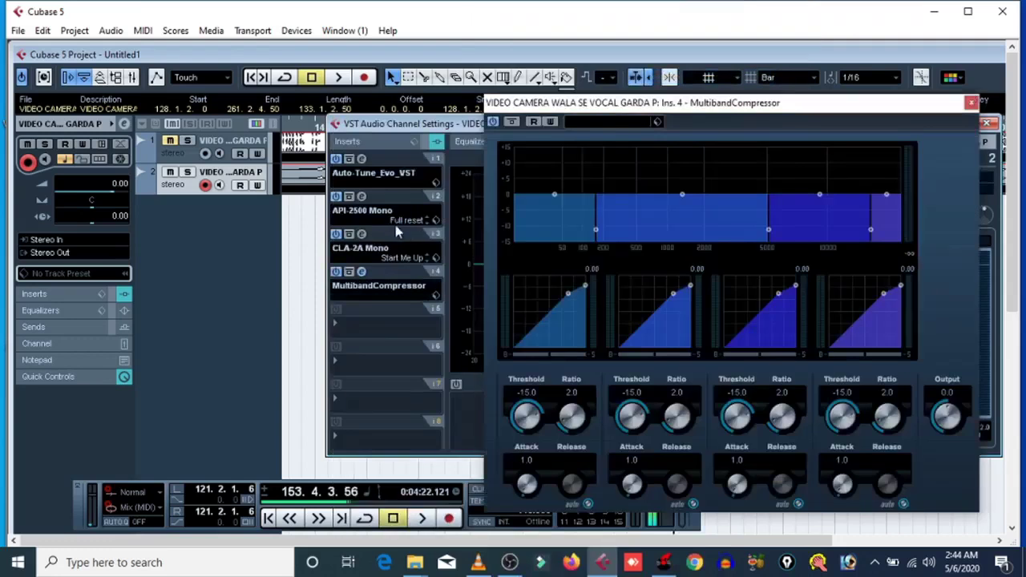
left_click(579, 123)
left_click(618, 251)
left_click(627, 219)
left_click(800, 120)
left_click(970, 103)
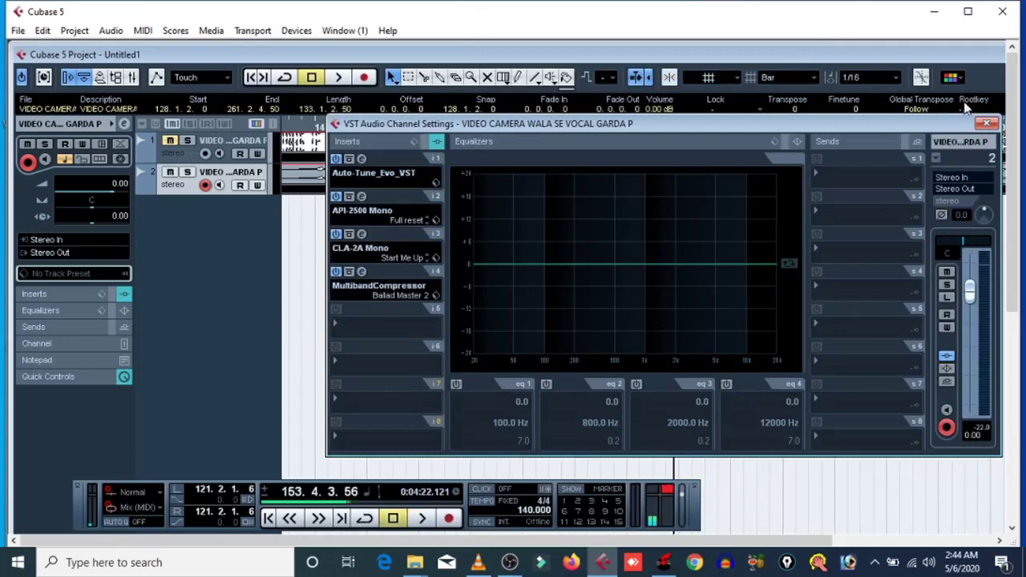
Insert the Maximizer in the vocal's fifth insert slot and load its Pop Master preset
left_click(338, 324)
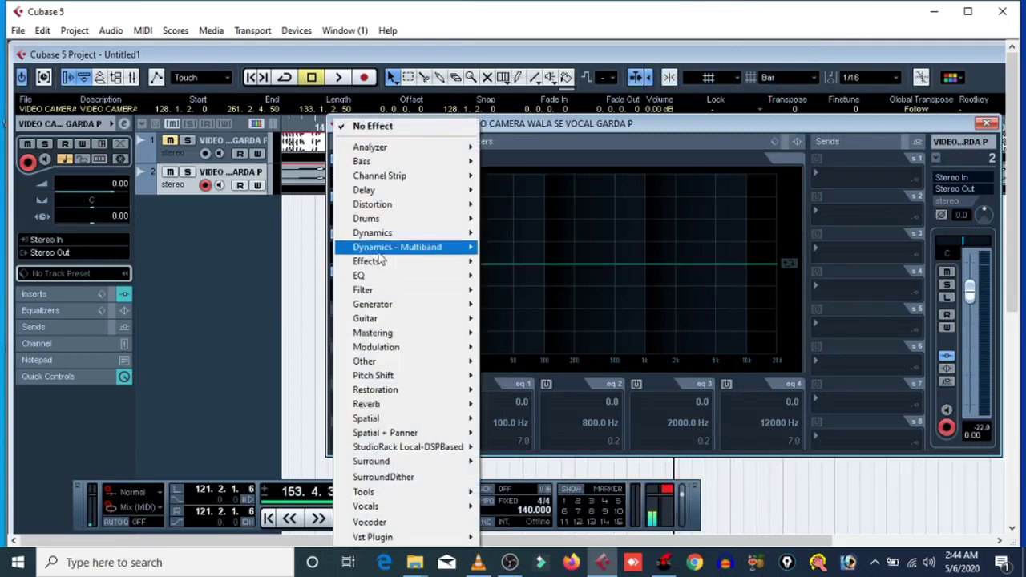
mouse_move(373, 233)
mouse_move(561, 9)
left_click(661, 10)
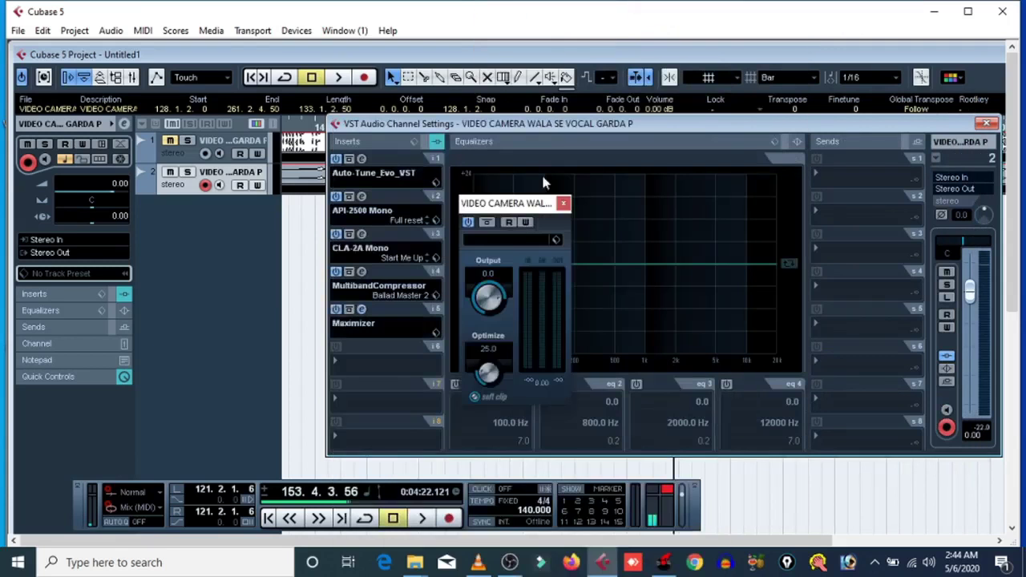
left_click(519, 240)
double_click(519, 398)
left_click(563, 205)
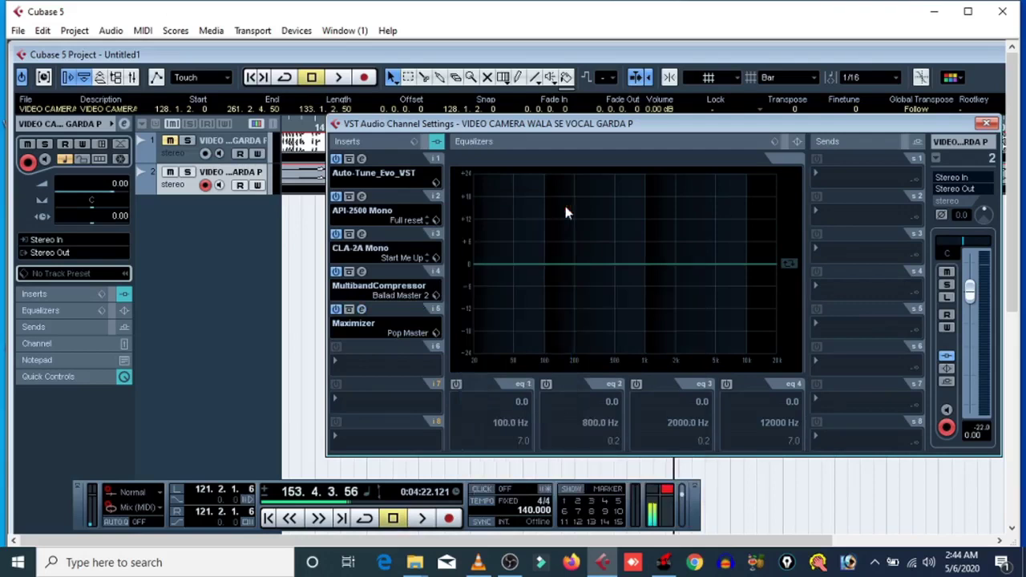
Play the compressed vocal alone from just before bar 147, stop it, and rewind to the same spot
left_click_drag(537, 124, 507, 223)
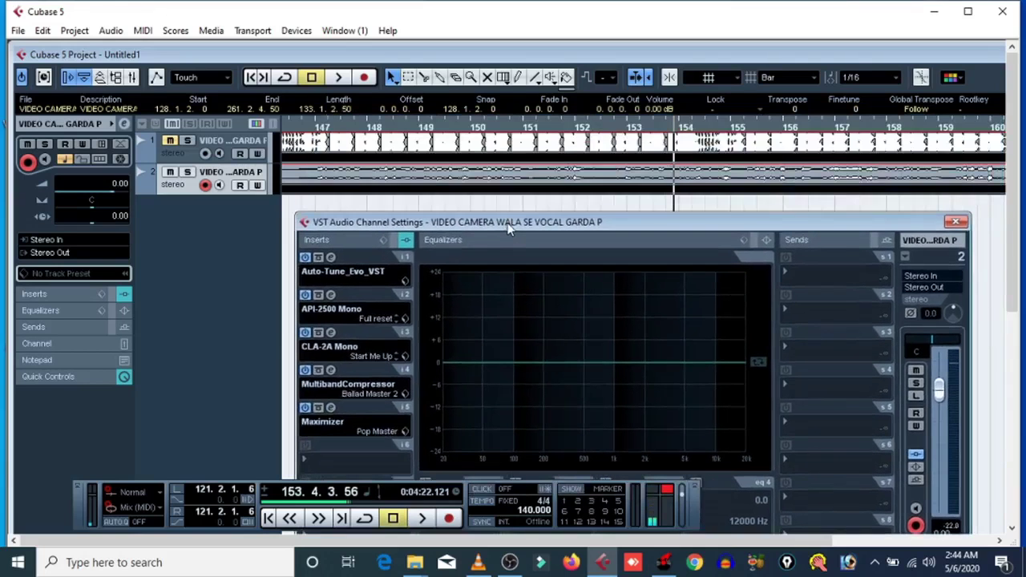
key("KP_Subtract")
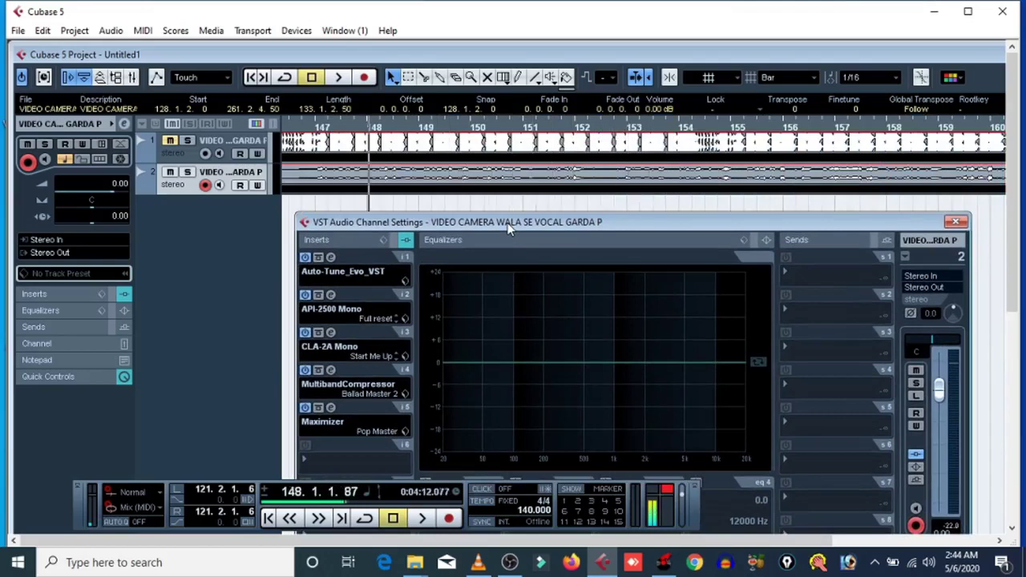
key("KP_Add")
key("KP_Subtract")
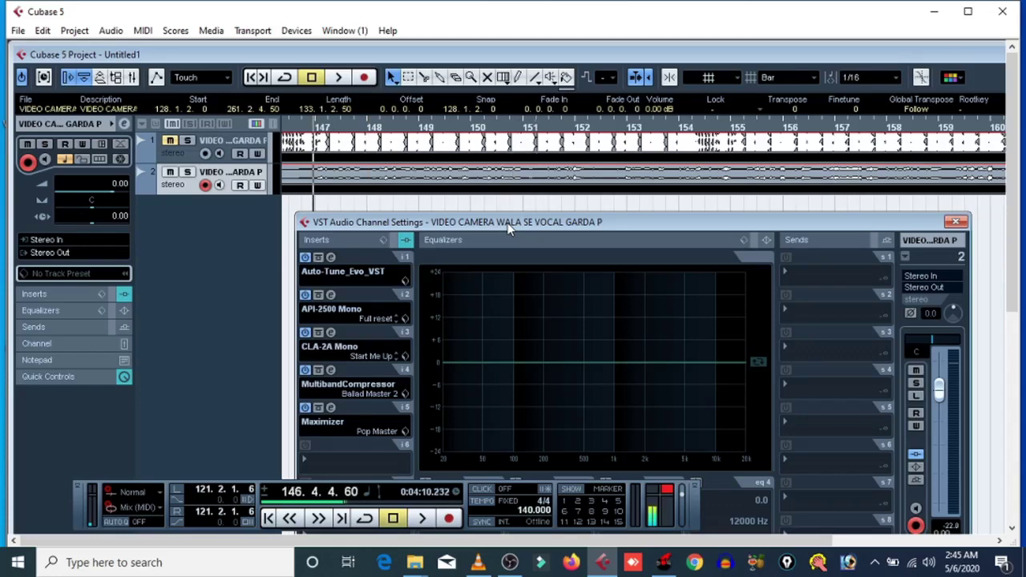
key("space")
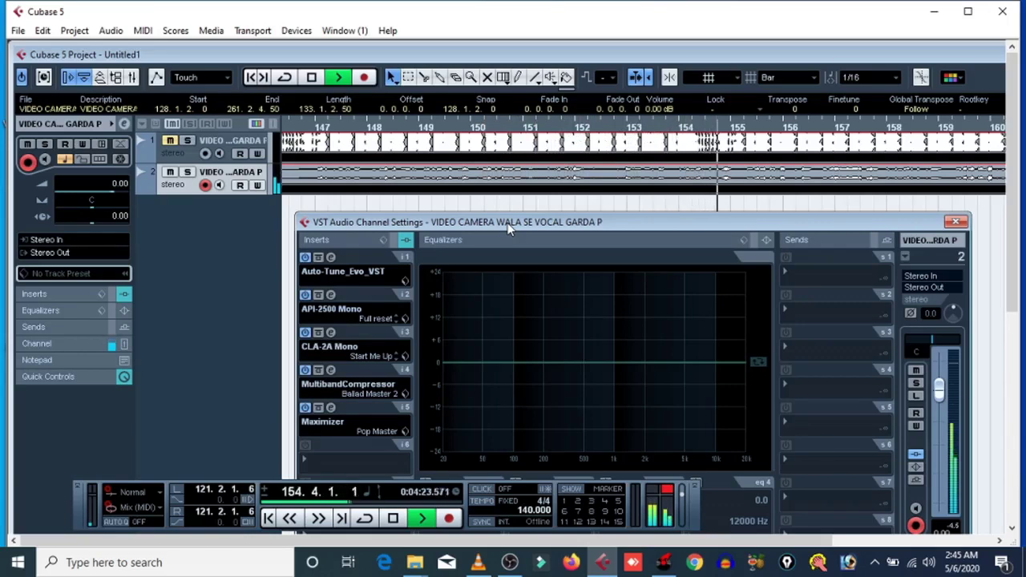
key("space")
key("KP_Subtract")
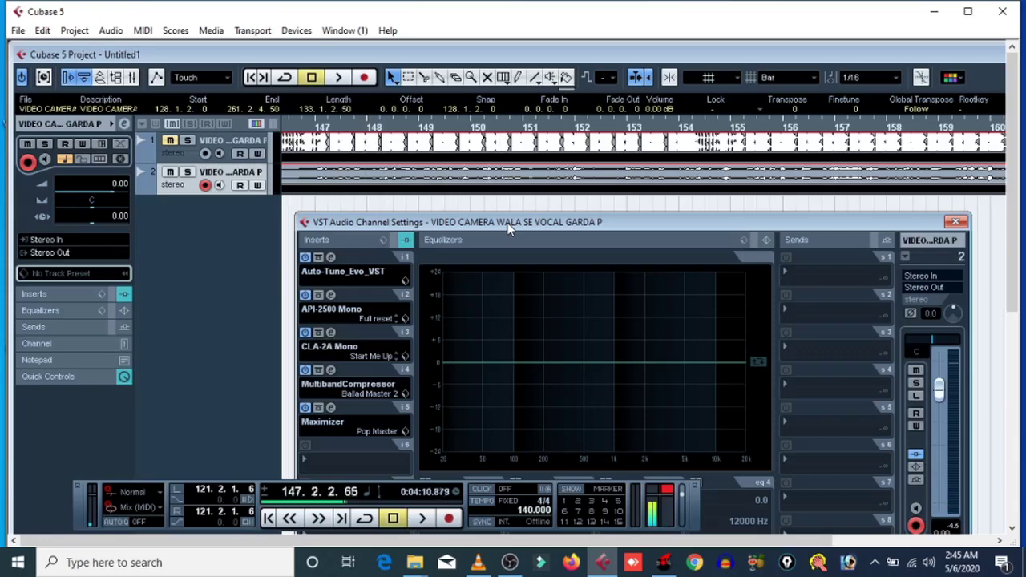
key("KP_Add")
key("KP_Subtract")
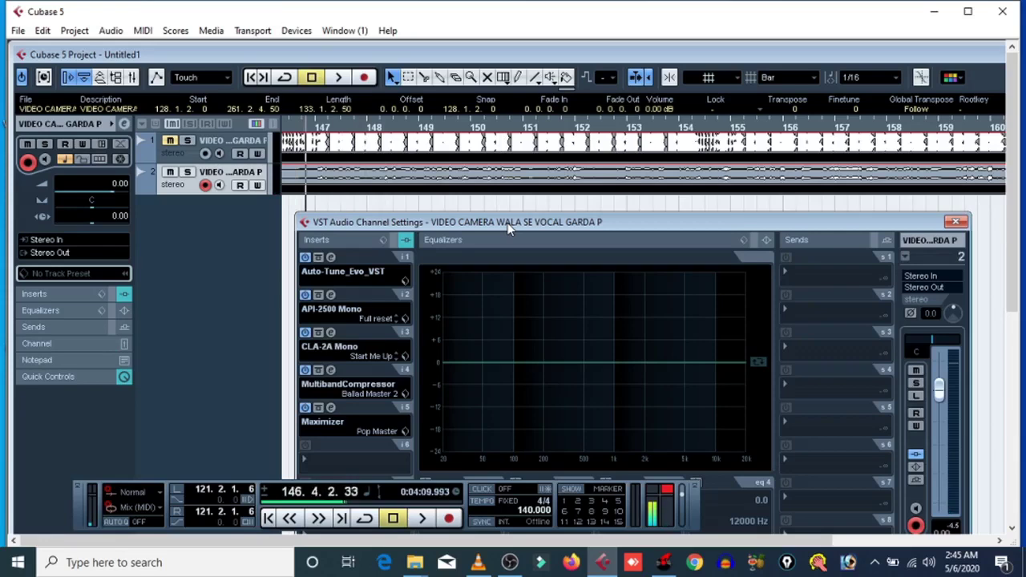
key("KP_Add")
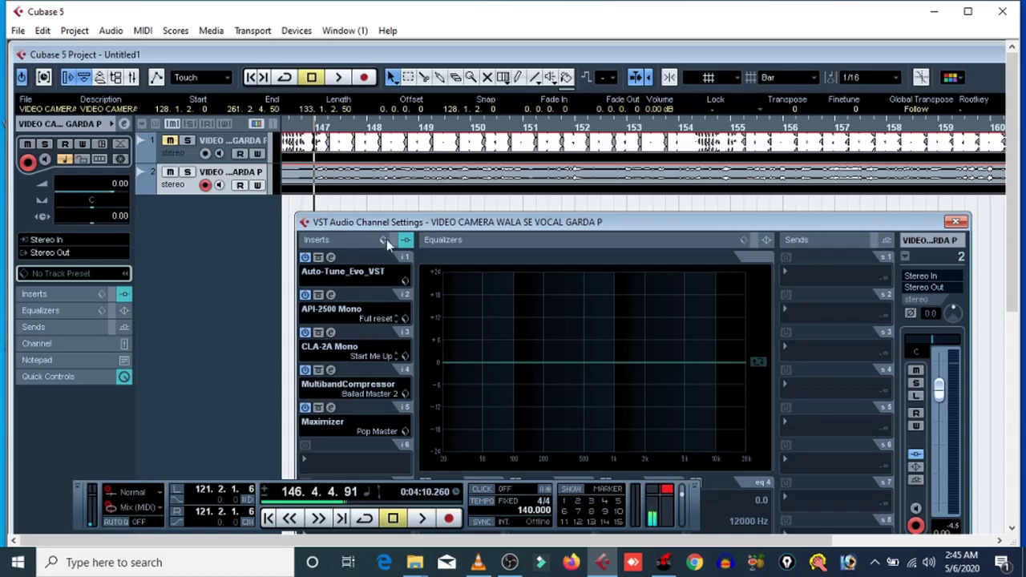
Insert a ModDelay in the vocal's sixth insert slot and set its mix to 10%
left_click_drag(400, 224, 473, 203)
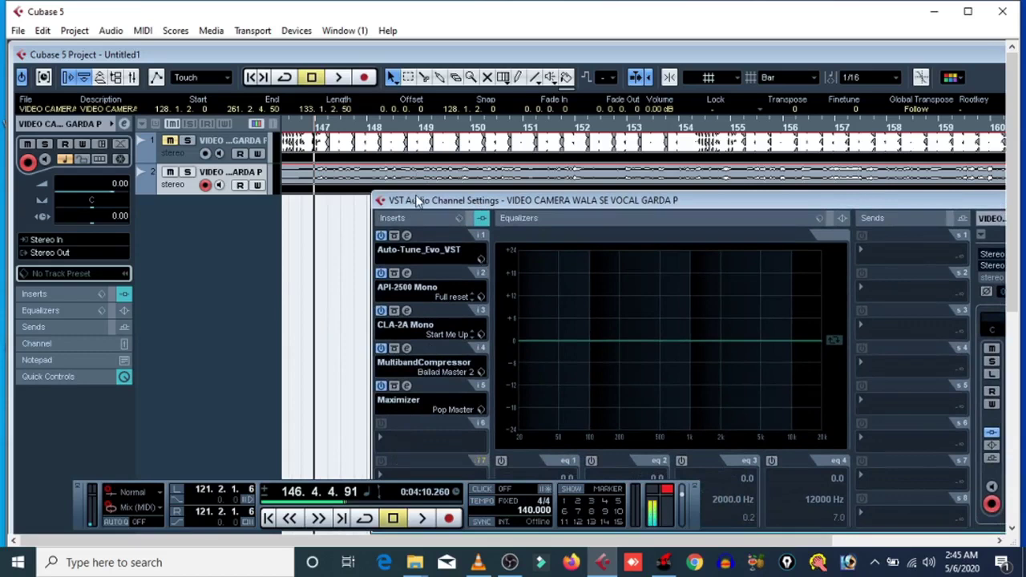
left_click_drag(415, 200, 459, 140)
left_click(425, 383)
mouse_move(489, 191)
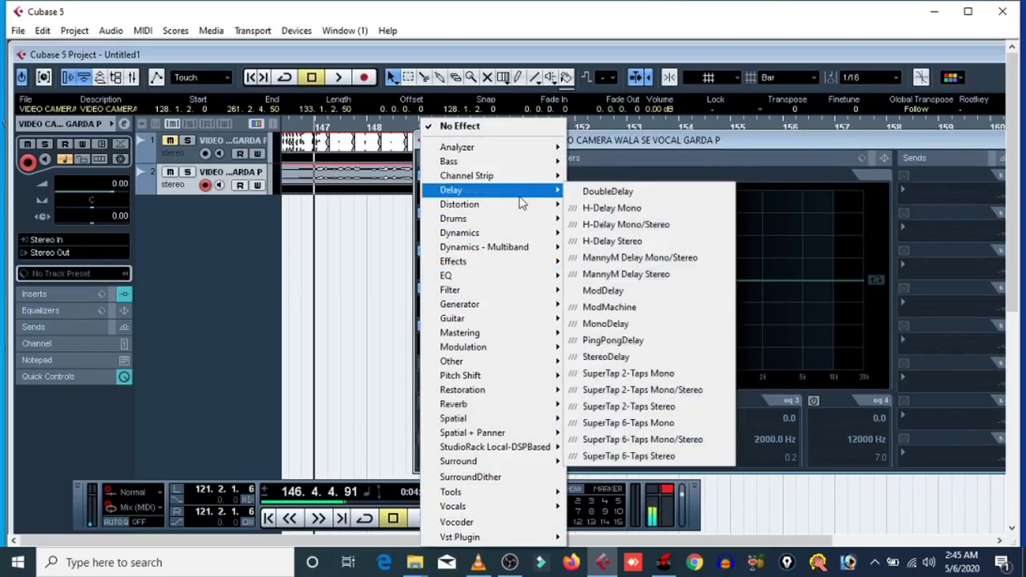
mouse_move(495, 164)
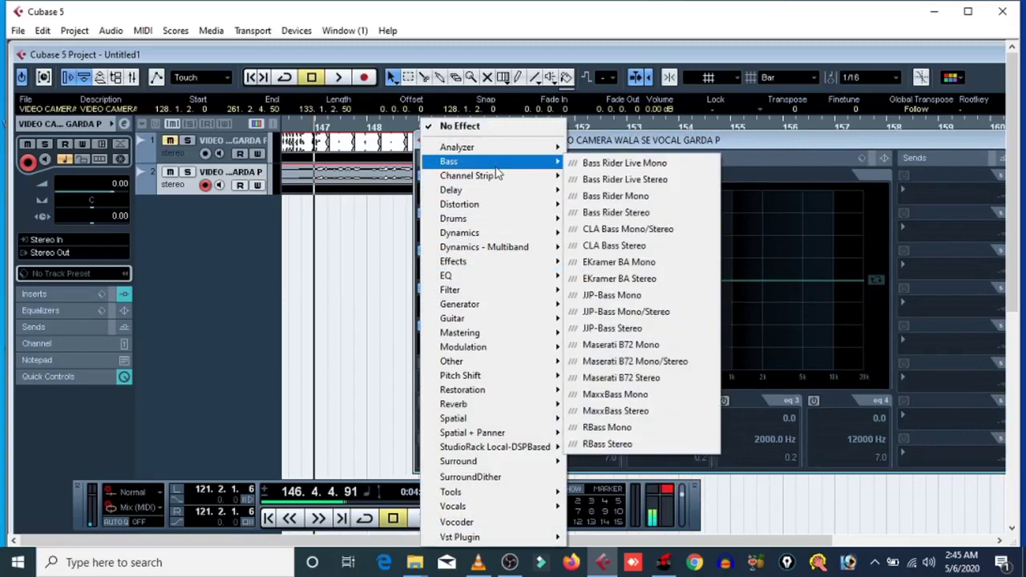
mouse_move(521, 190)
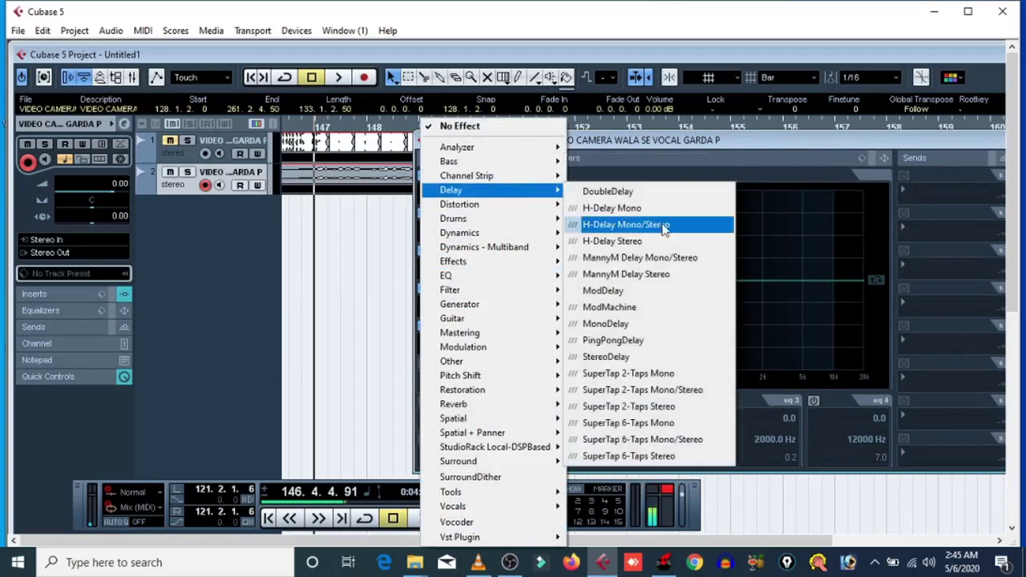
left_click(609, 288)
left_click(566, 274)
type("10")
key("Return")
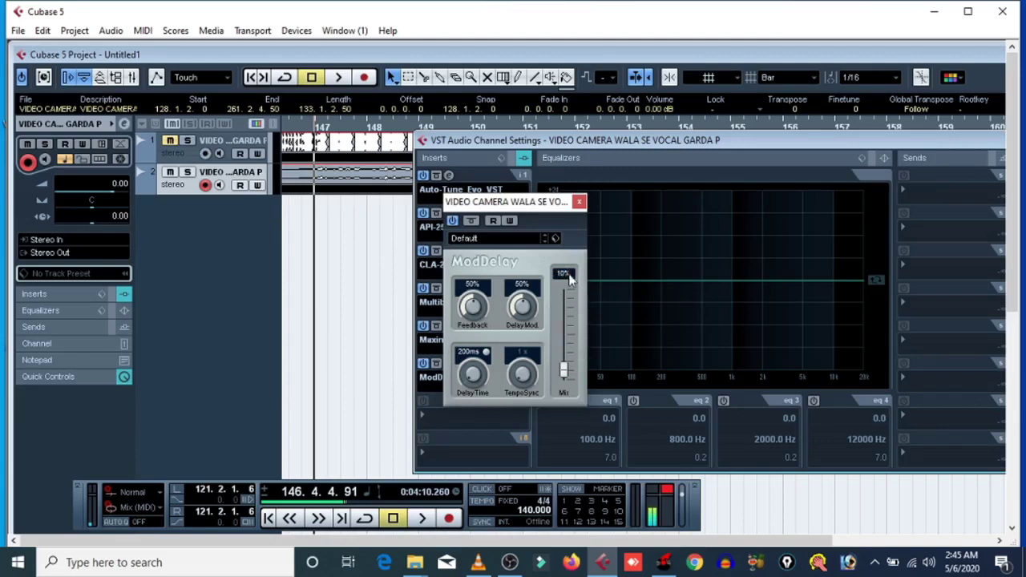
left_click(578, 201)
Insert a second ModDelay in the vocal's seventh insert slot and set its mix to 5%
left_click(432, 414)
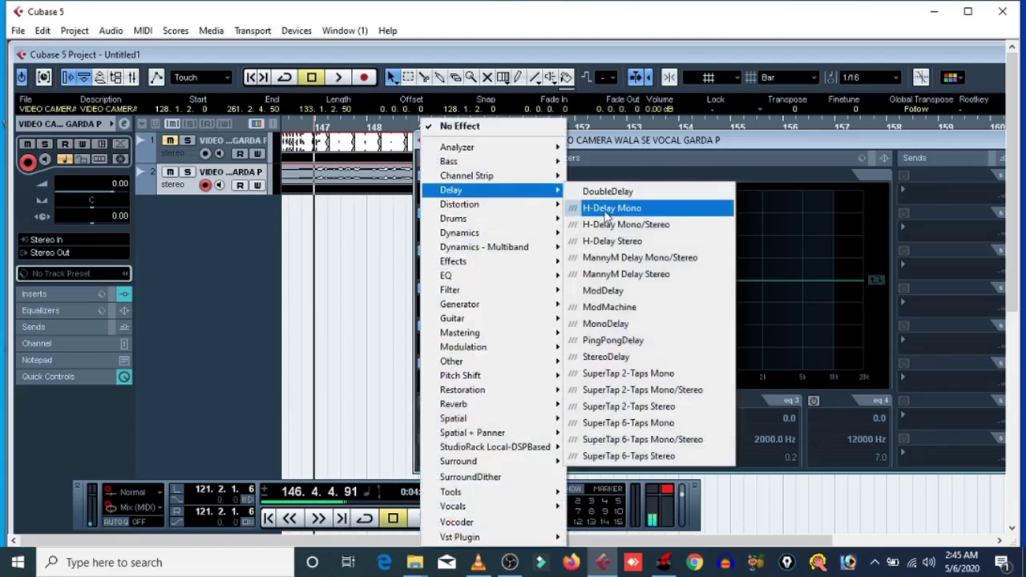
left_click(599, 291)
left_click(345, 286)
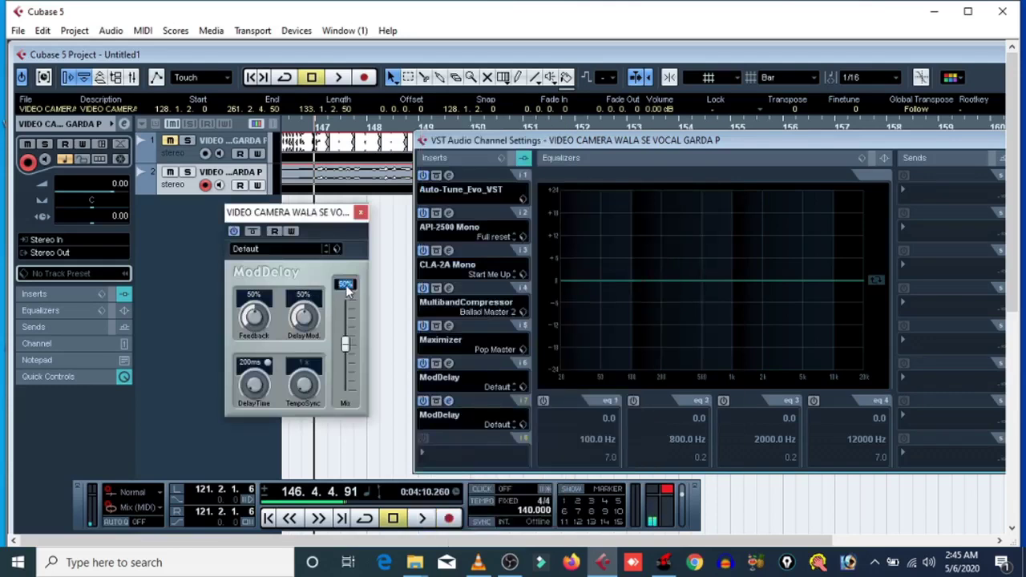
type("5")
key("Return")
left_click(360, 212)
Move the channel settings clear of the tracks and briefly play the vocal to hear the delays
left_click_drag(461, 150, 431, 271)
key("space")
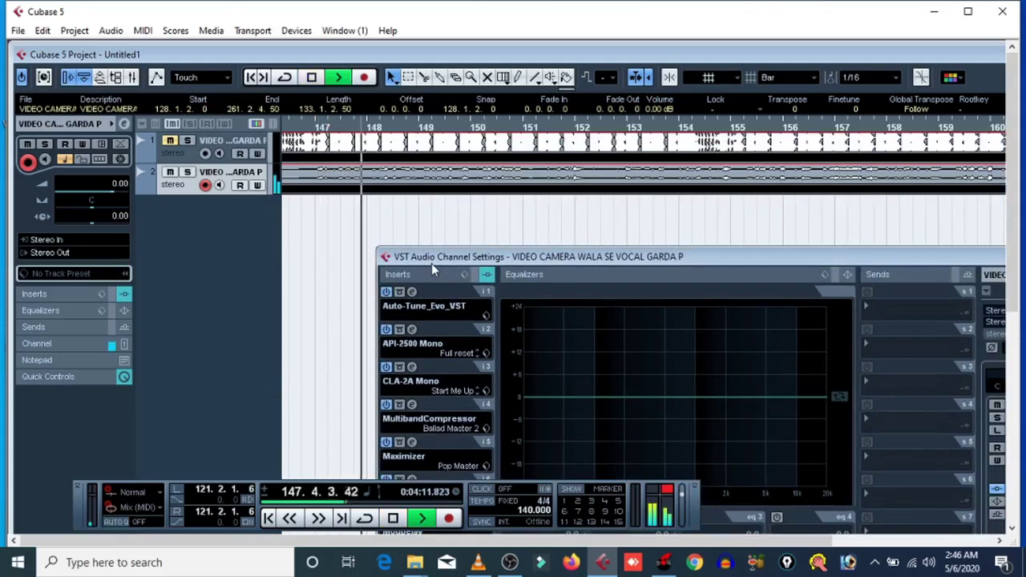
key("space")
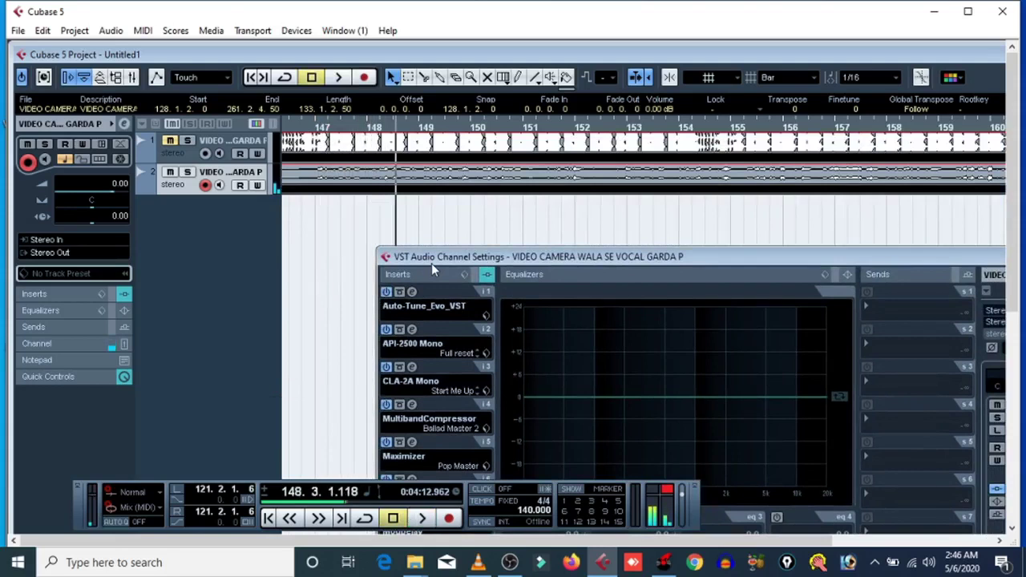
Boost the vocal's EQ band 2 by about 5.4 dB near 187 Hz and band 3 by about 5.2 dB near 4518 Hz, leaving band 1 off
left_click_drag(748, 258, 726, 213)
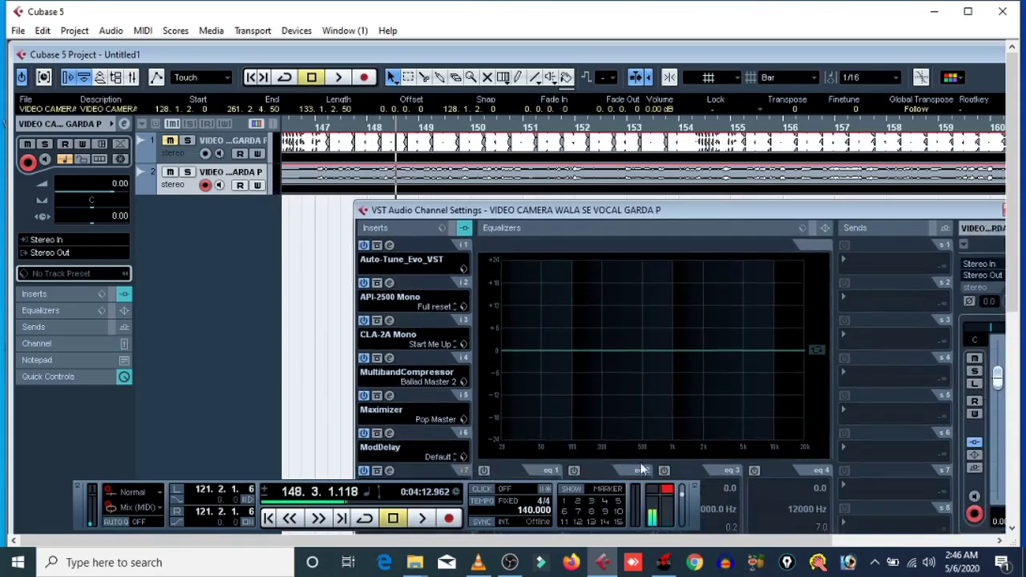
left_click(664, 470)
left_click(573, 470)
left_click_drag(662, 346, 614, 329)
left_click_drag(714, 355, 720, 338)
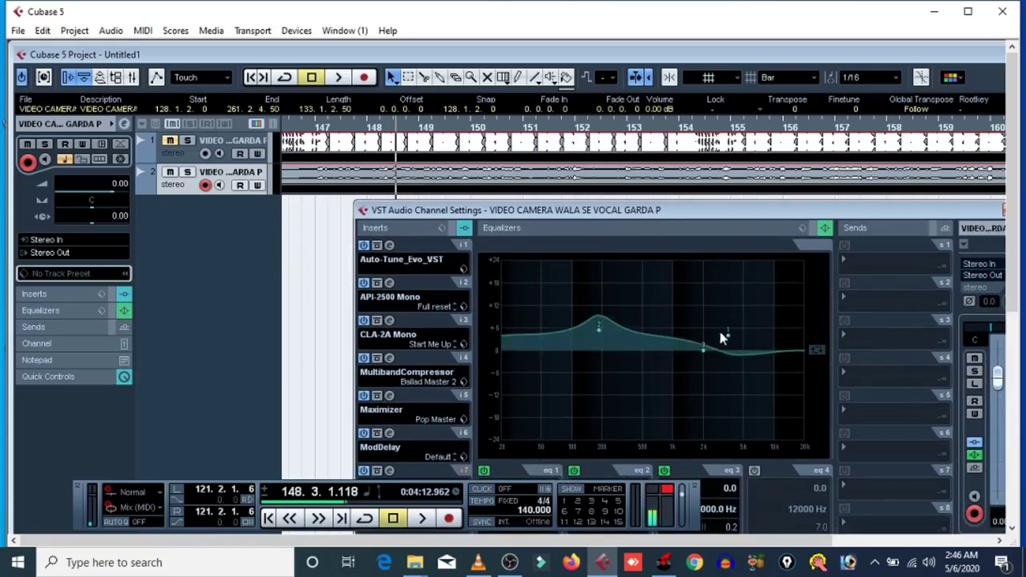
left_click(483, 471)
left_click_drag(714, 356, 741, 338)
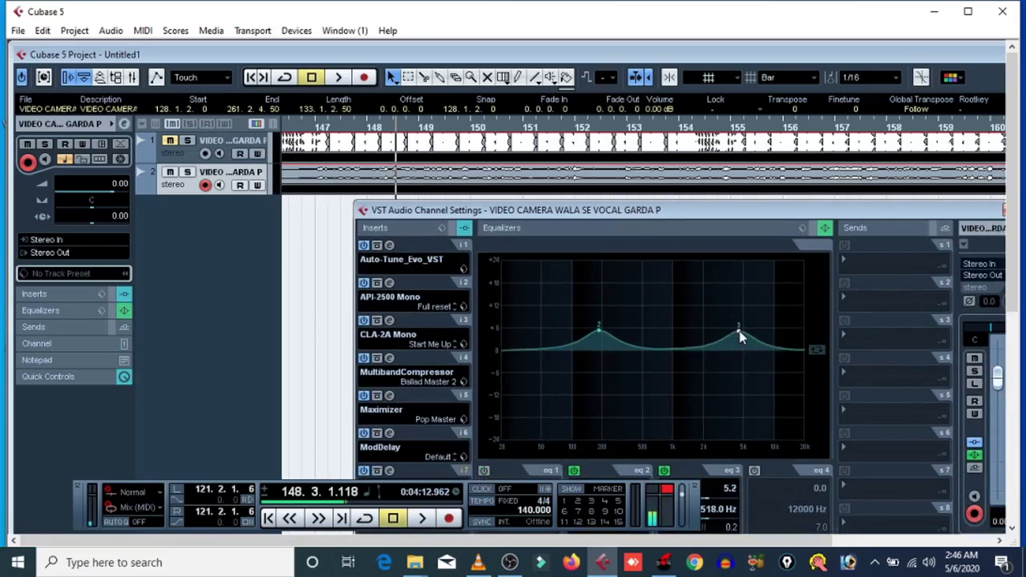
Unmute the backing track and play both tracks together from bar 147
left_click(171, 141)
left_click(319, 131)
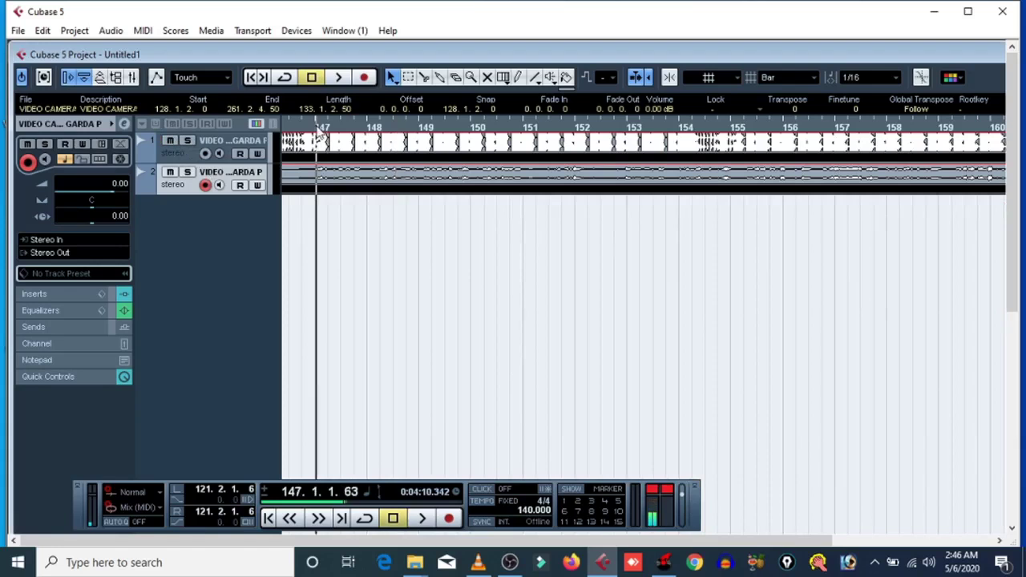
key("space")
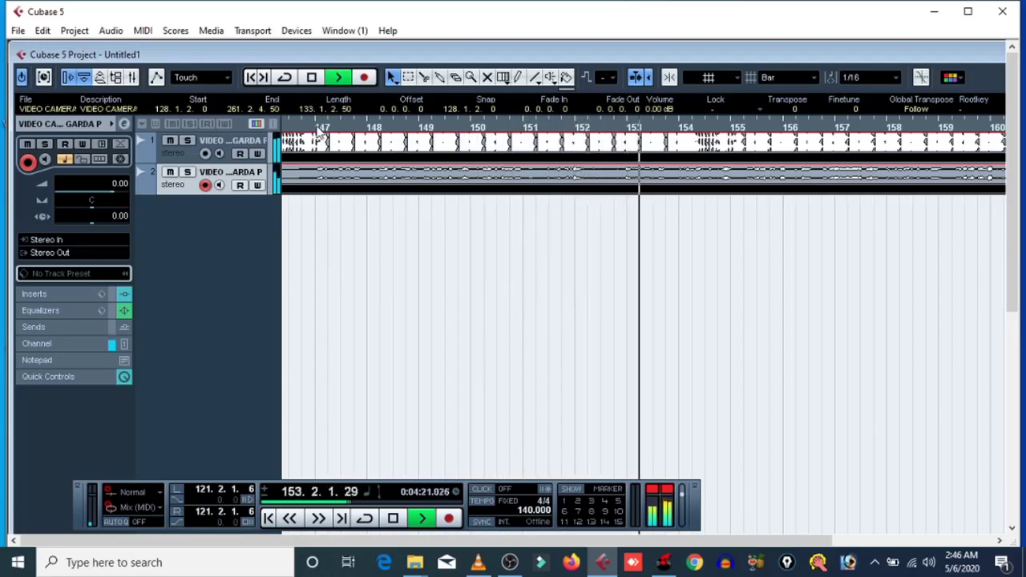
key("space")
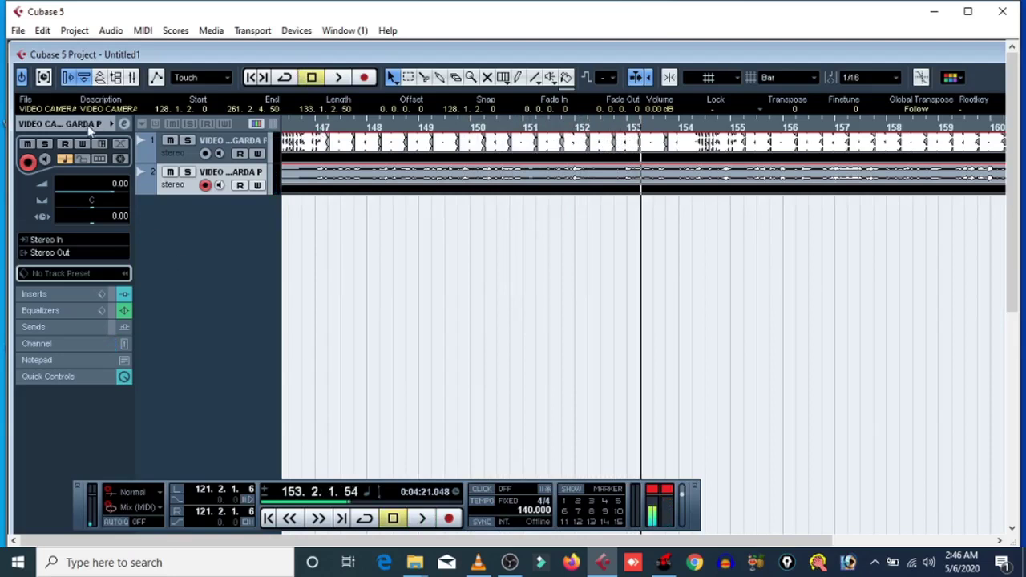
Insert the dbx-160 Mono compressor in the vocal's eighth insert slot at its default settings and close the channel settings
left_click(124, 123)
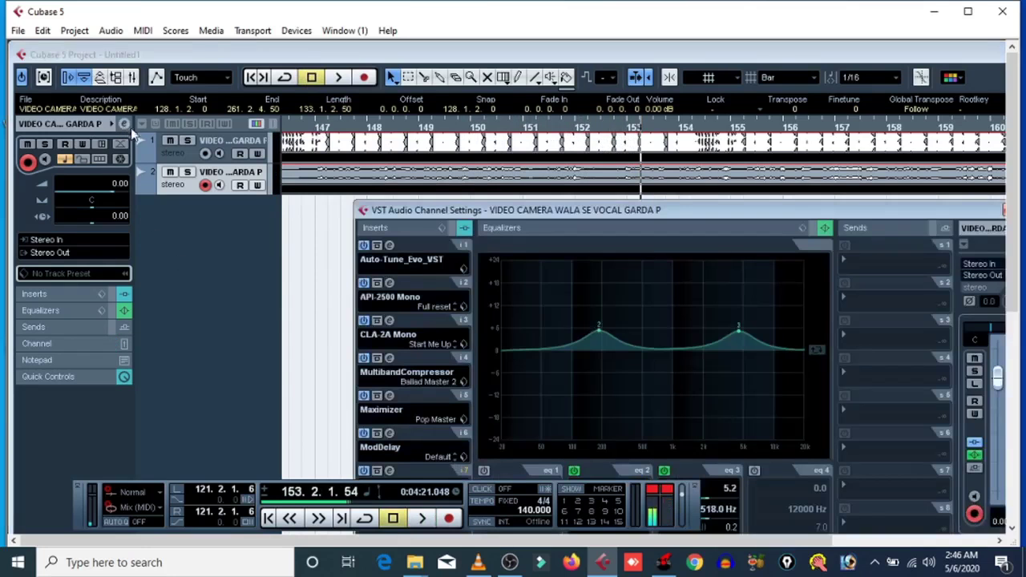
left_click_drag(698, 218, 699, 133)
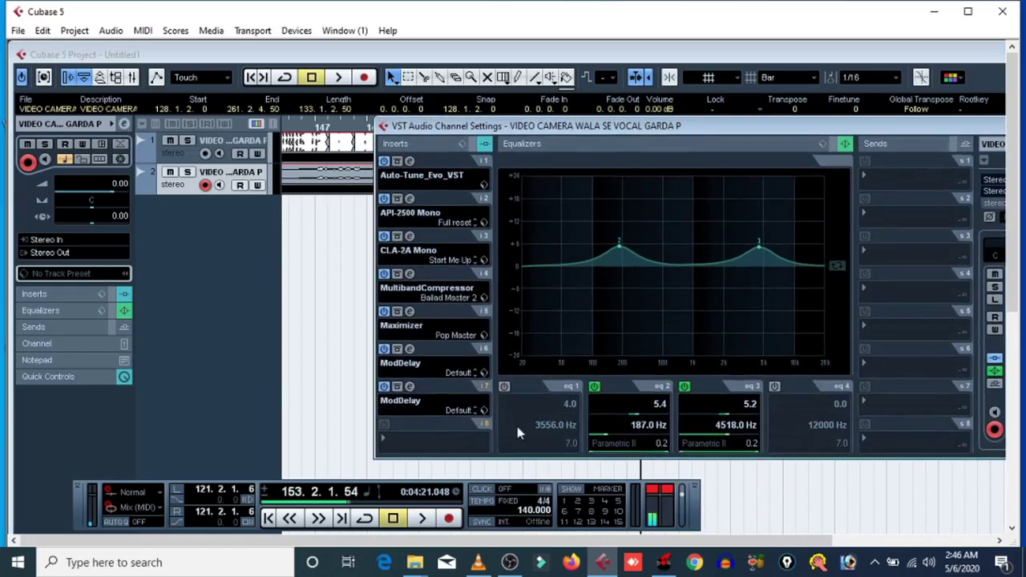
left_click(392, 439)
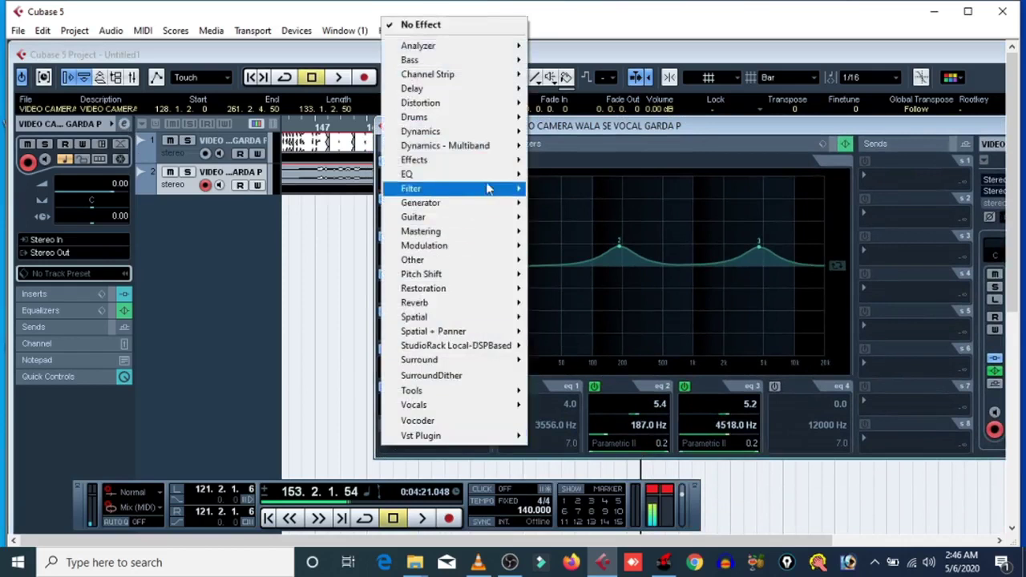
mouse_move(506, 132)
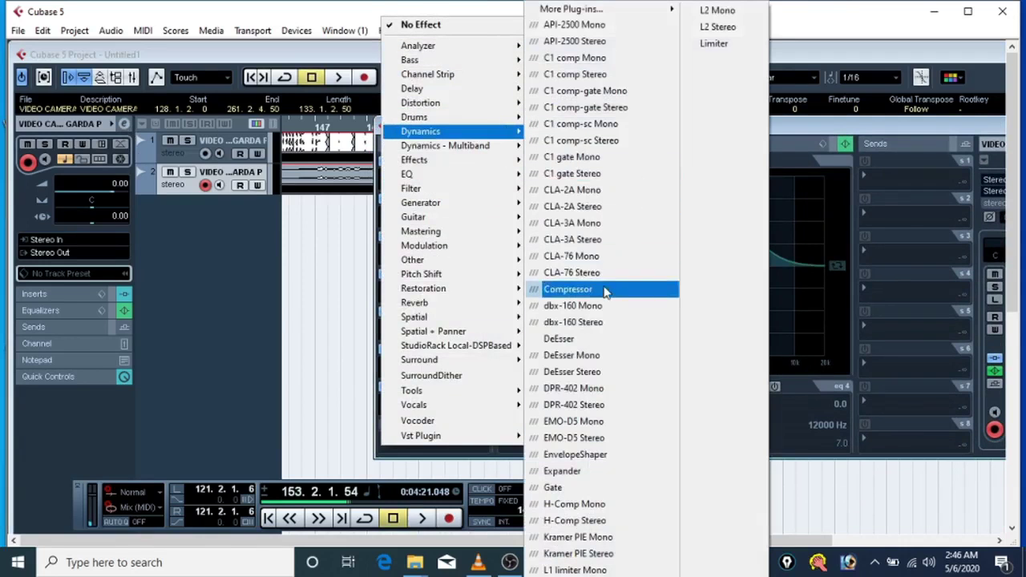
left_click(580, 311)
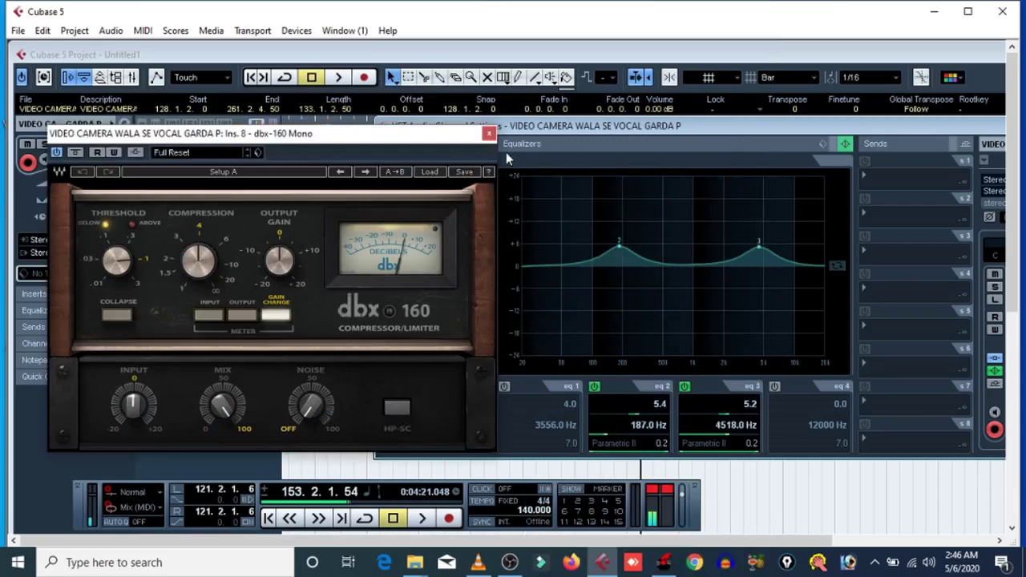
left_click(488, 135)
left_click_drag(850, 129, 624, 174)
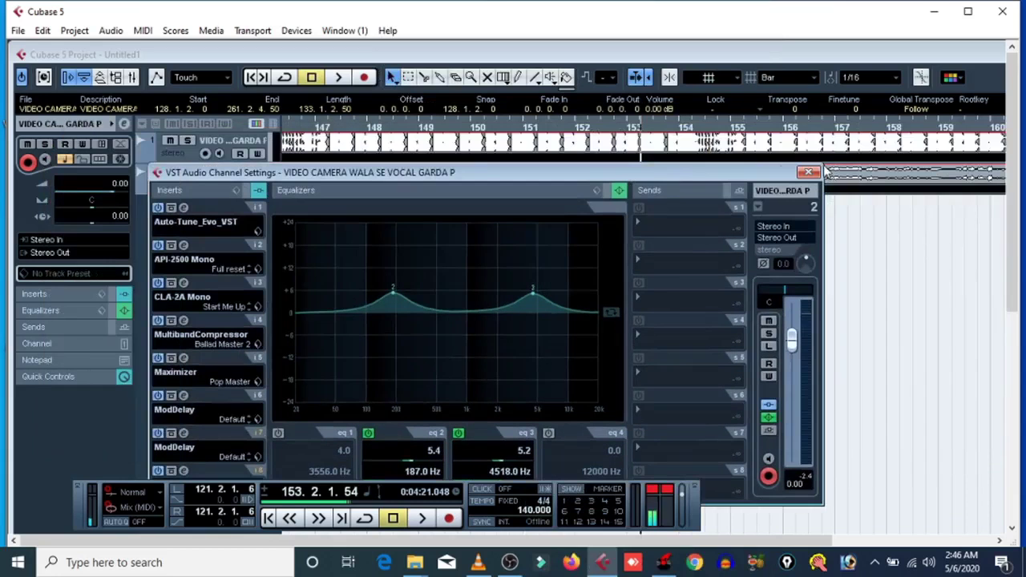
left_click(809, 172)
Add a mono FX channel track with the Reverb A effect and close its plug-in window
right_click(223, 342)
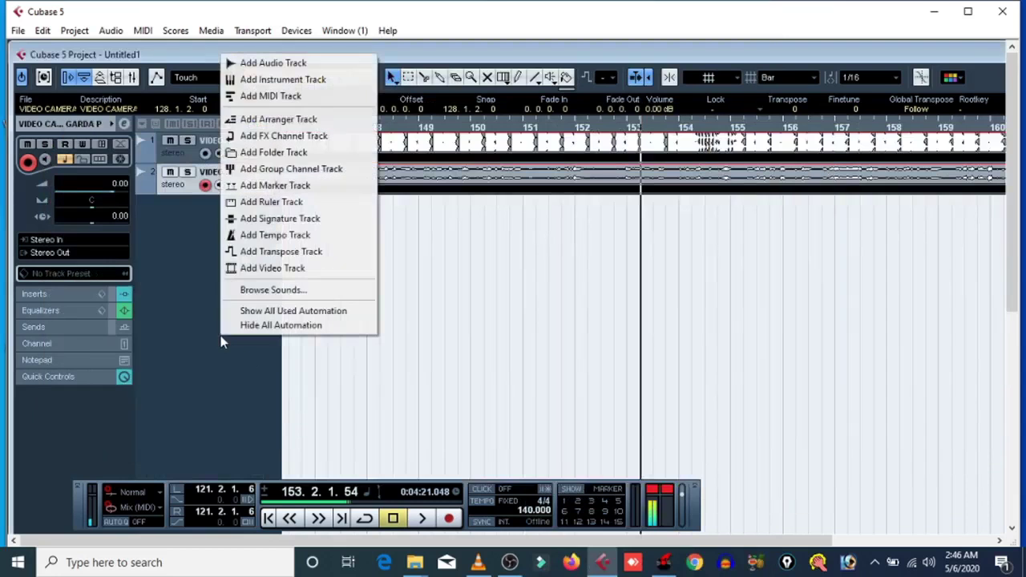
left_click(284, 133)
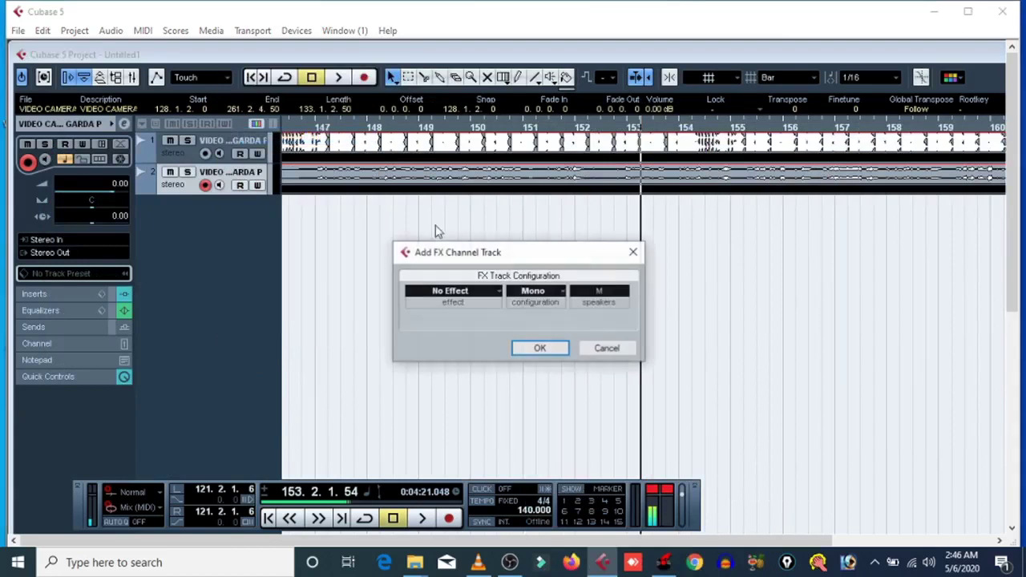
left_click(456, 297)
mouse_move(548, 386)
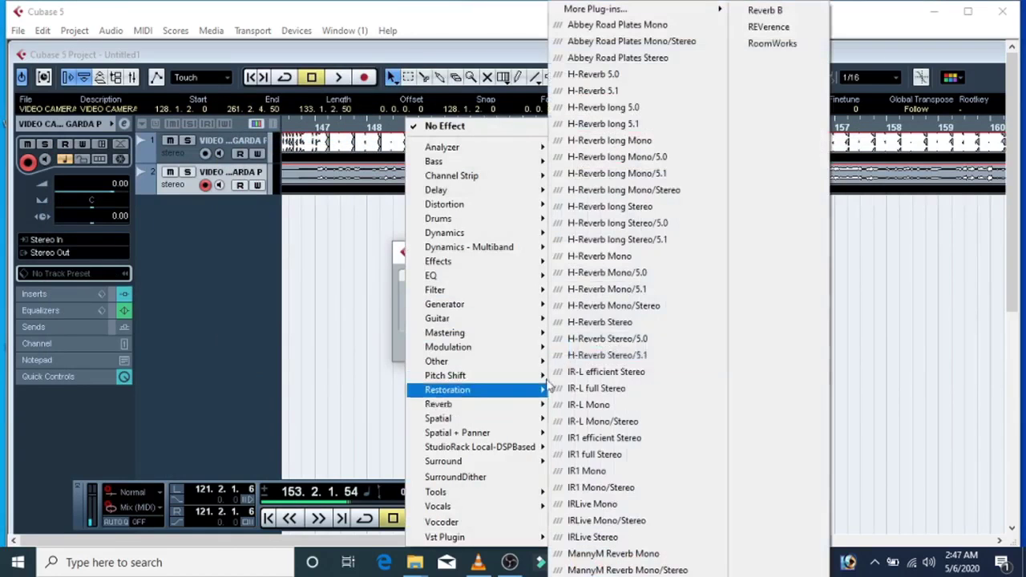
left_click(766, 10)
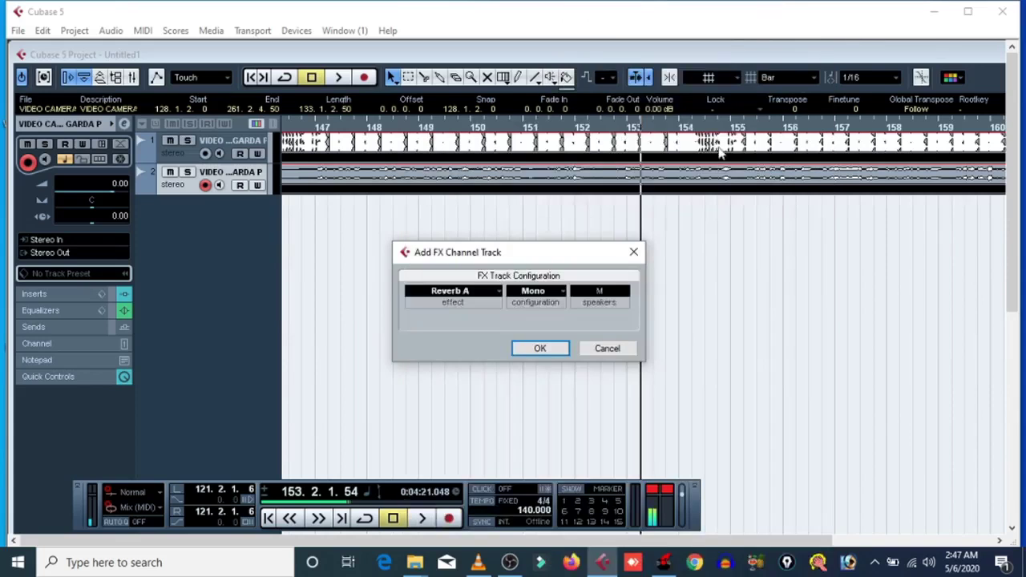
left_click(539, 347)
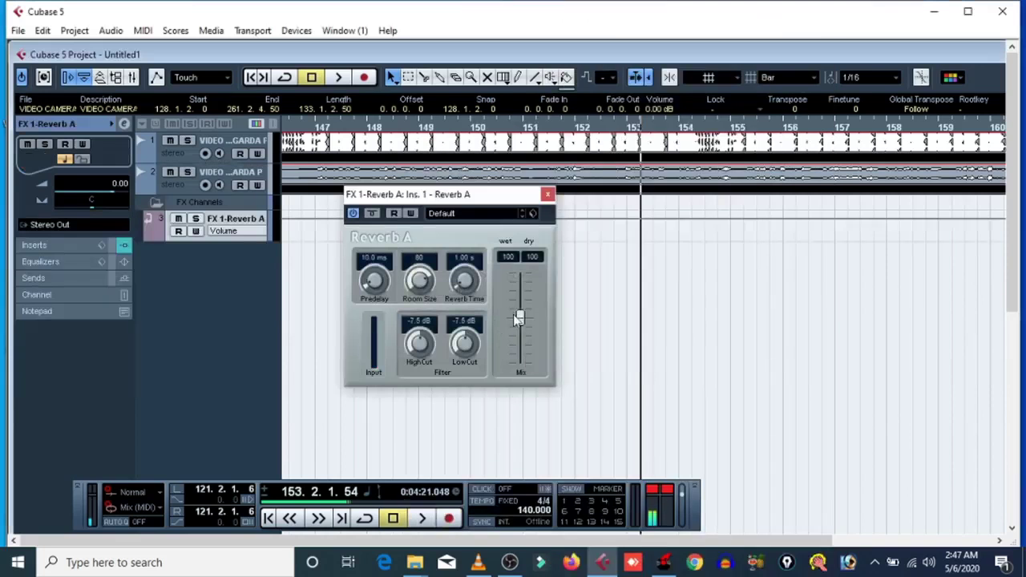
left_click(547, 194)
Add a second FX channel track with the Roomworks SE reverb
right_click(245, 303)
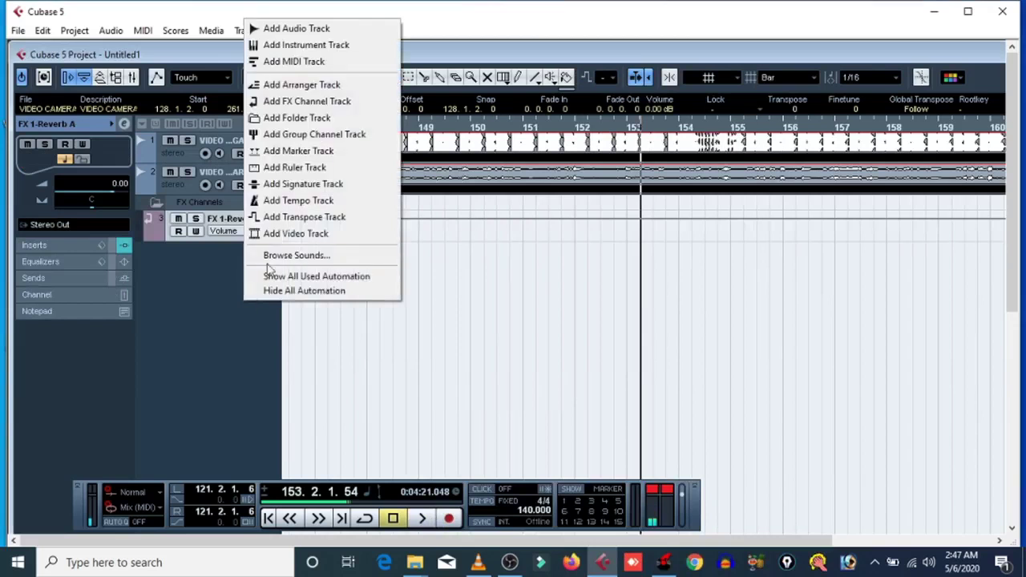
left_click(307, 101)
left_click(487, 291)
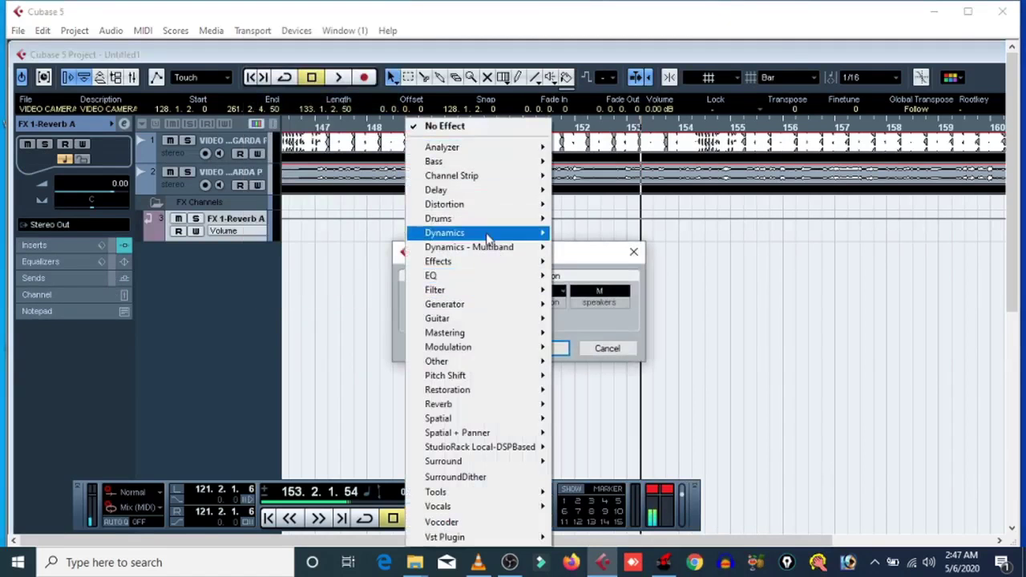
mouse_move(480, 404)
mouse_move(662, 13)
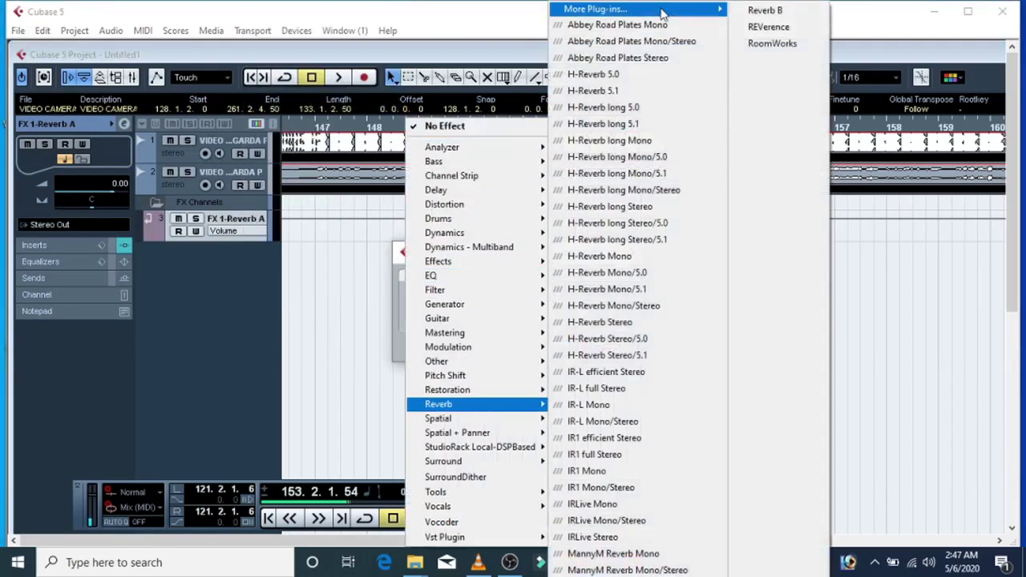
left_click(776, 8)
left_click(538, 347)
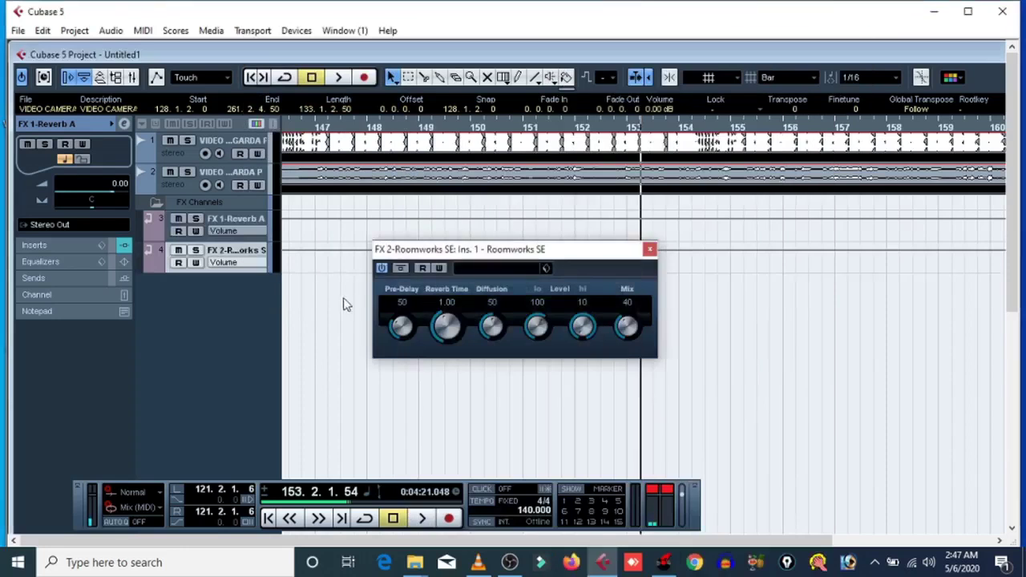
Load the Antiverb FX preset in Roomworks SE and close the plug-in window
left_click(473, 271)
double_click(505, 359)
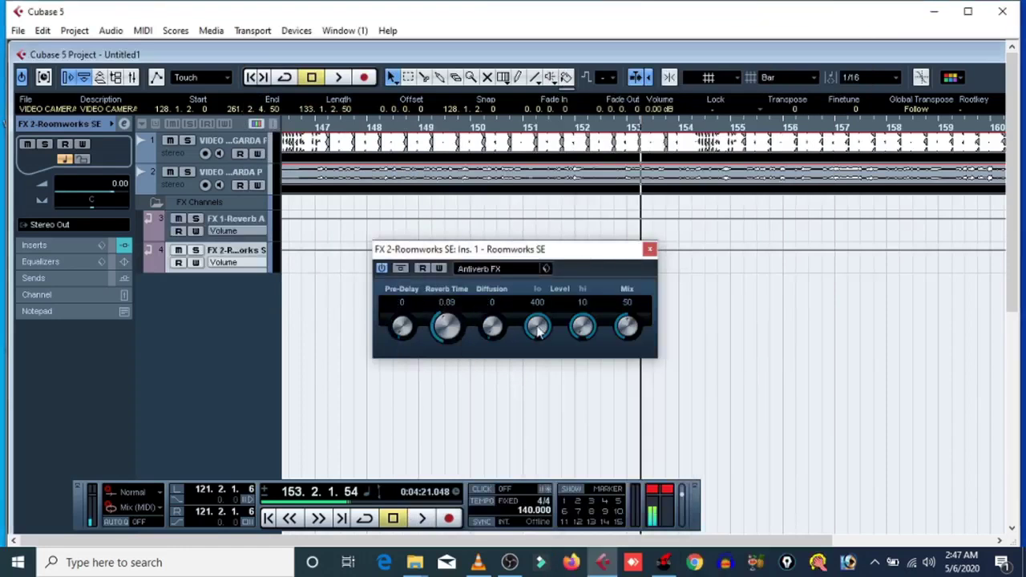
left_click(650, 250)
Route the vocal's first send to FX 1-Reverb A and its second to FX 2-Roomworks SE, and activate both
left_click(241, 189)
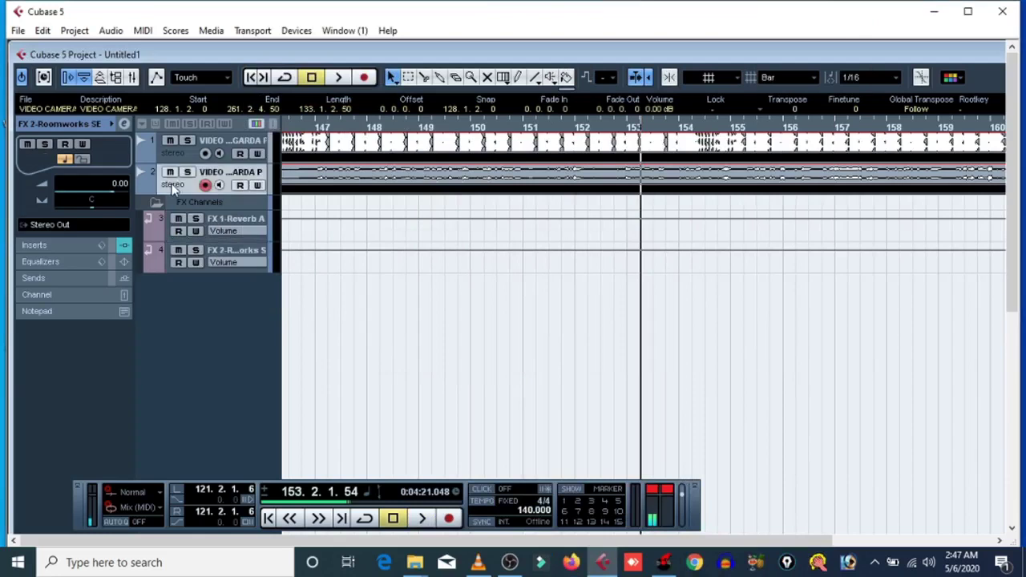
left_click(123, 125)
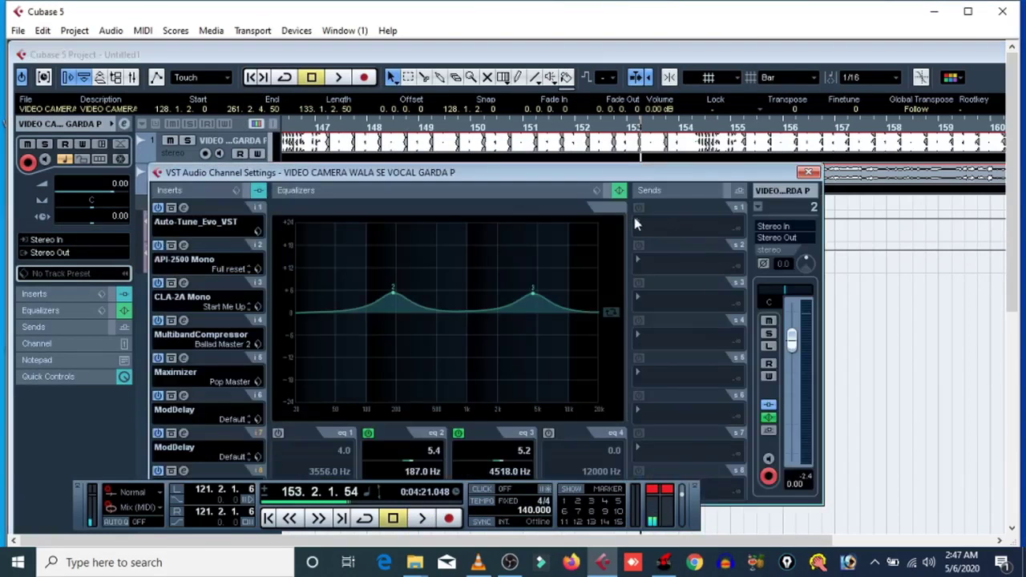
left_click(638, 230)
left_click(661, 258)
left_click(661, 264)
left_click(665, 314)
left_click(638, 245)
left_click(638, 225)
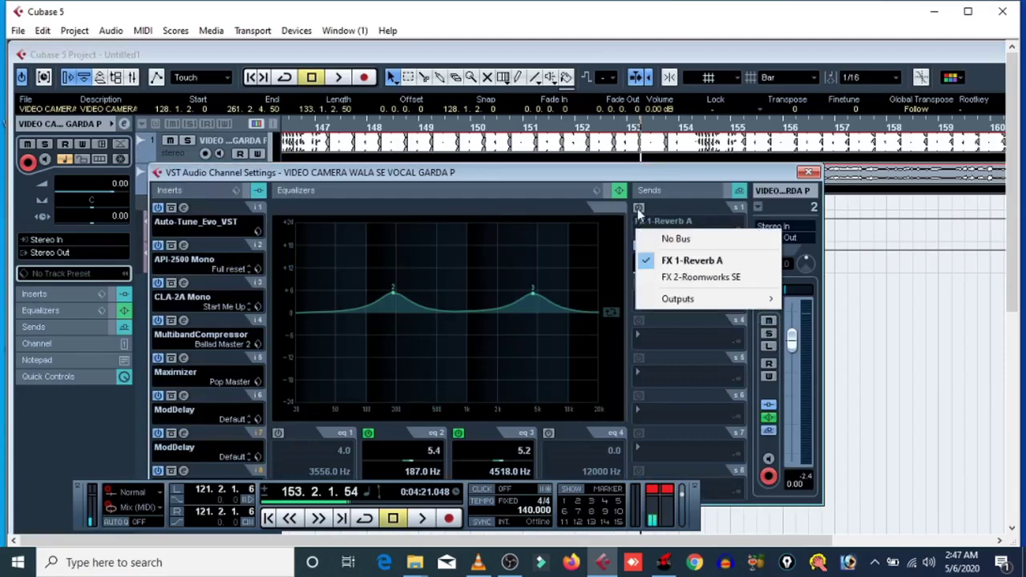
left_click(639, 208)
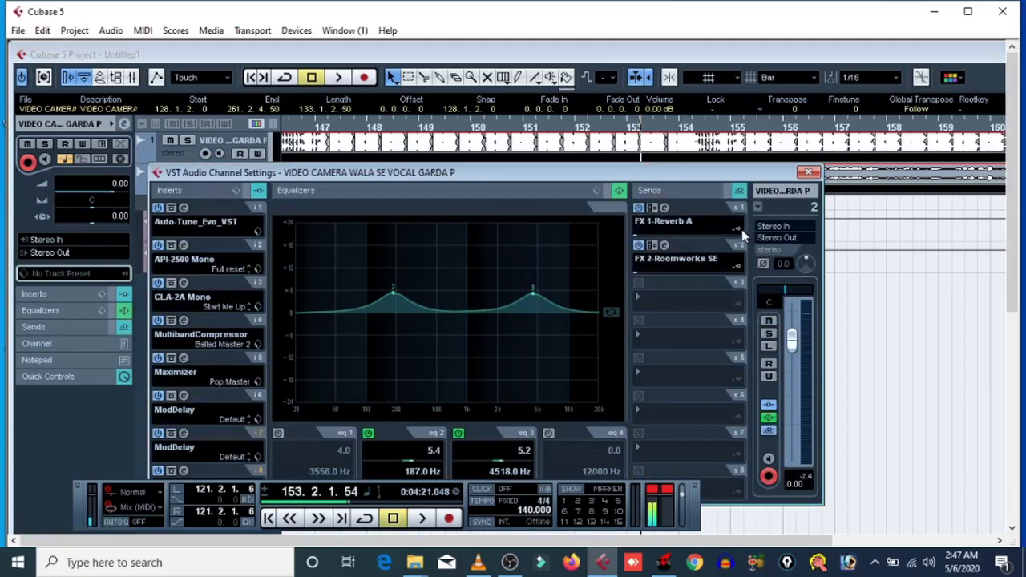
Set the vocal's Reverb A send level to -15 and its Roomworks SE send level to -20, then close the channel settings
type("-15.00")
left_click(737, 277)
type("20")
type("-20")
left_click(808, 172)
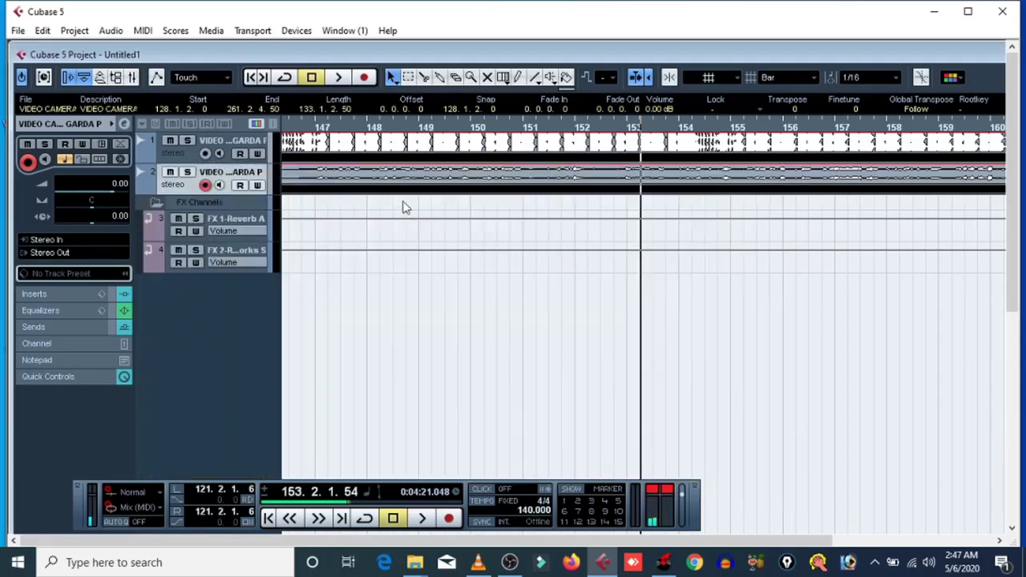
Play both tracks together from bar 147 to hear the vocal with the reverb sends, and stop around bar 159
left_click(316, 125)
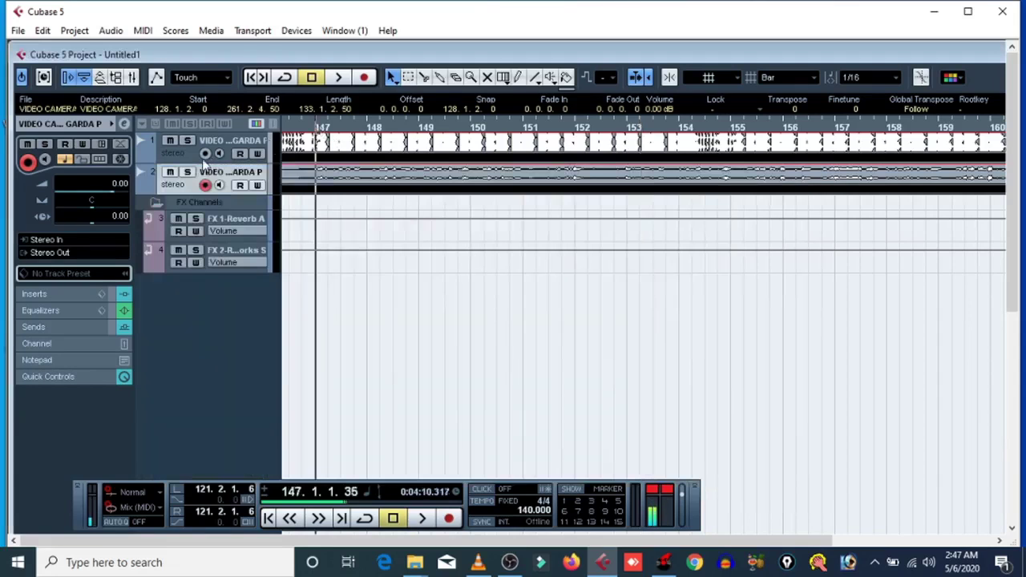
left_click(169, 155)
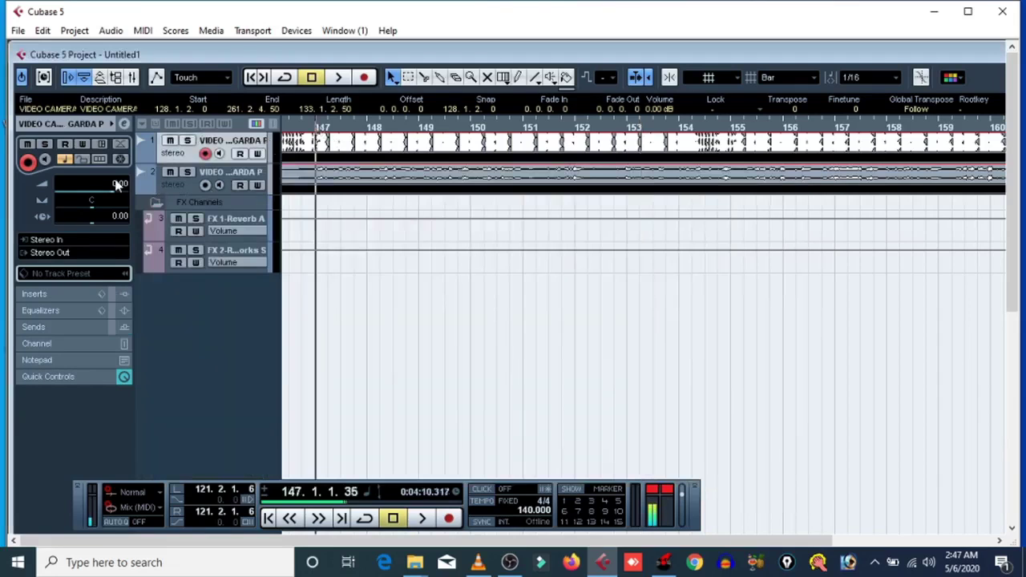
left_click(177, 189)
left_click(340, 78)
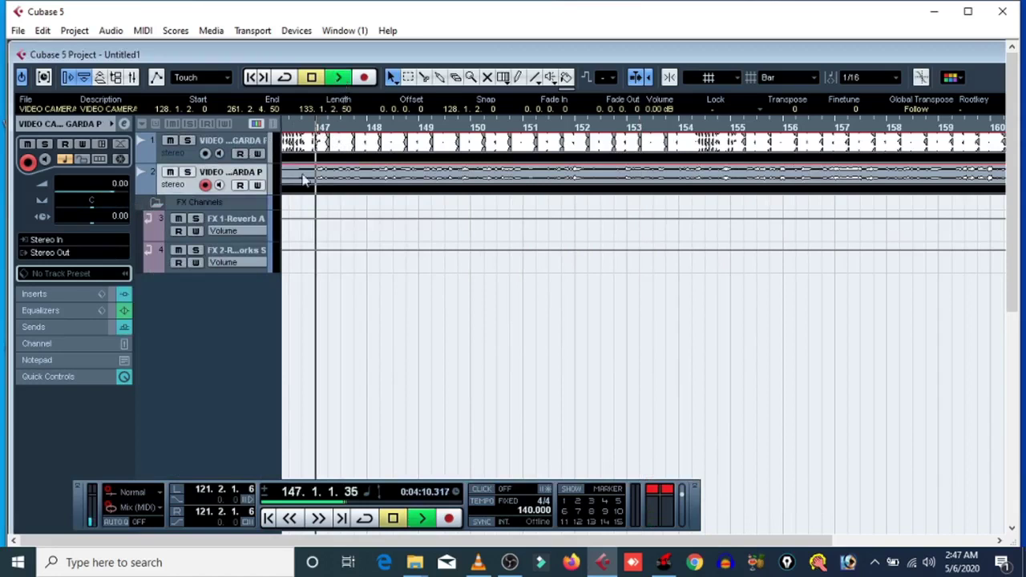
left_click(172, 156)
left_click(178, 187)
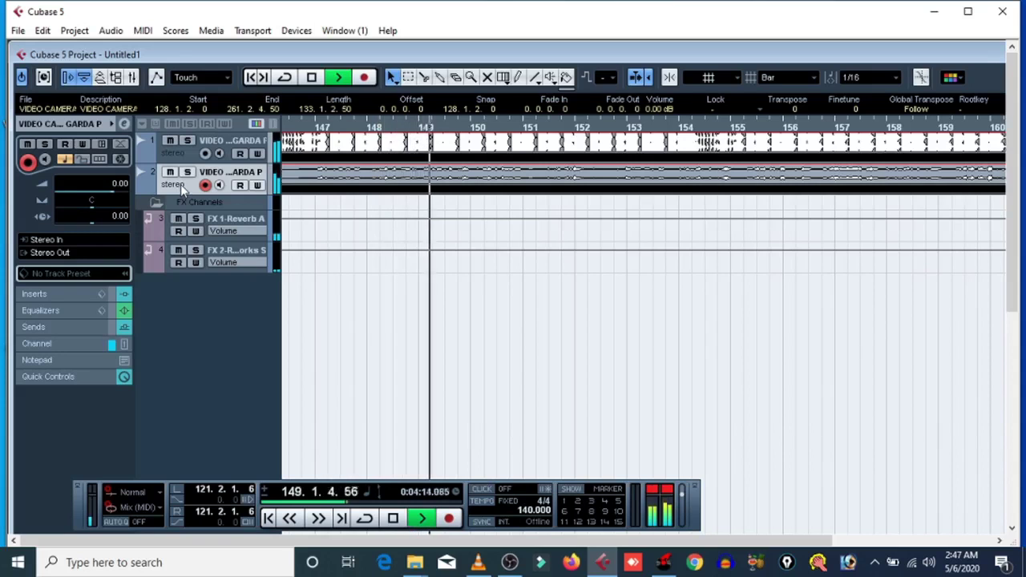
left_click(359, 220)
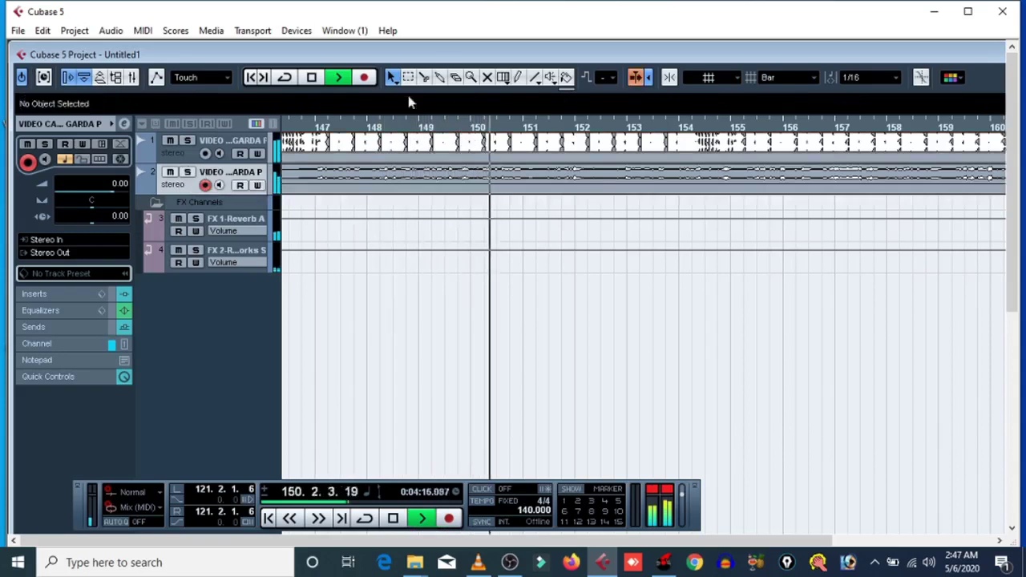
double_click(431, 53)
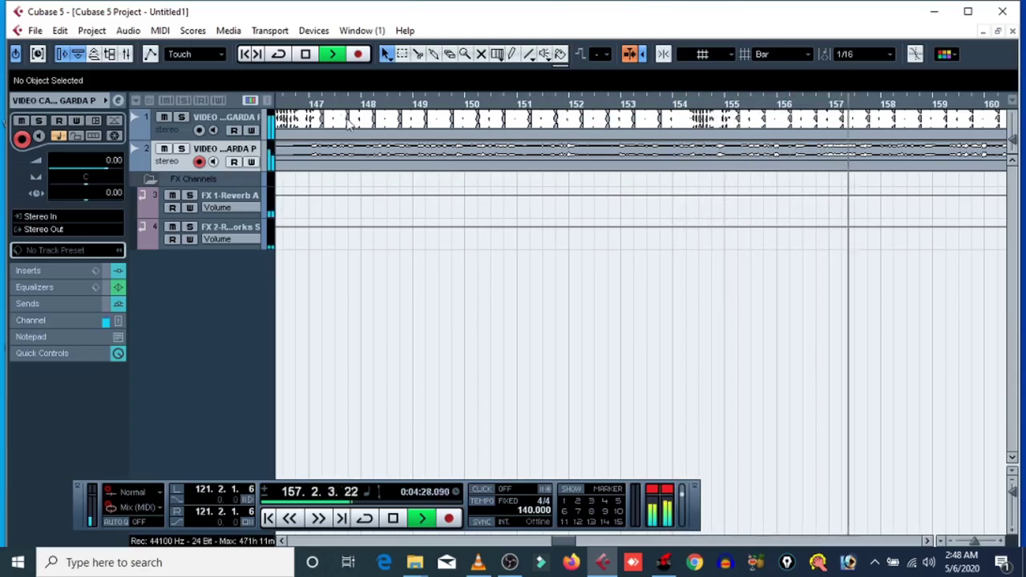
left_click(306, 55)
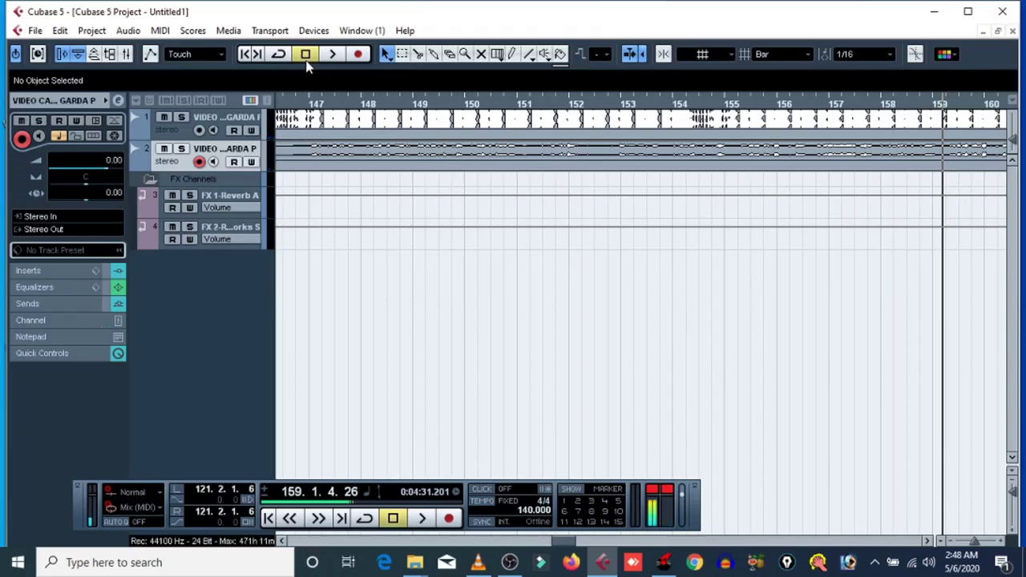
Reopen the vocal's channel settings to review its inserts, EQ and sends, and move the window clear of the track list
left_click(119, 101)
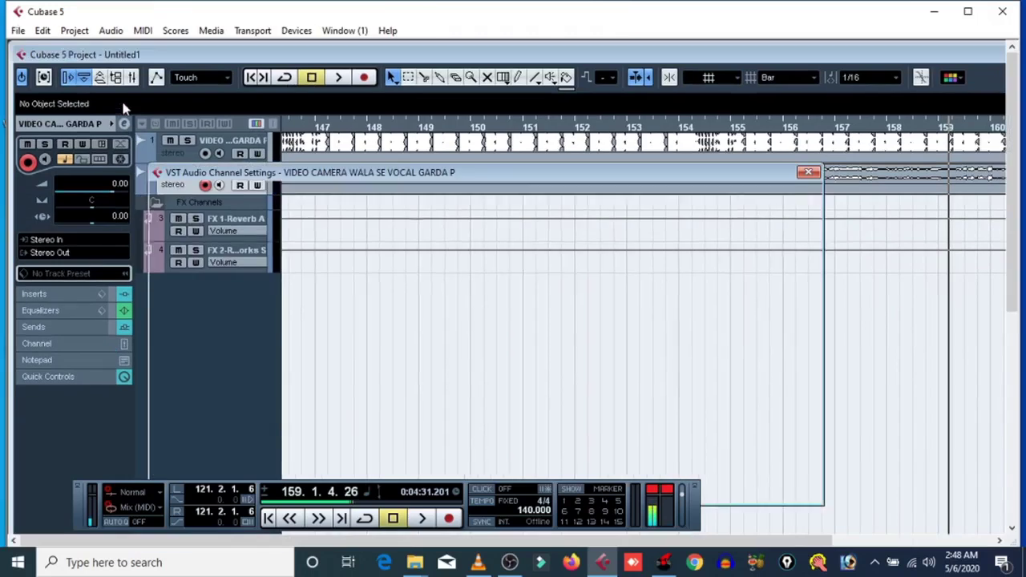
left_click_drag(208, 178, 208, 100)
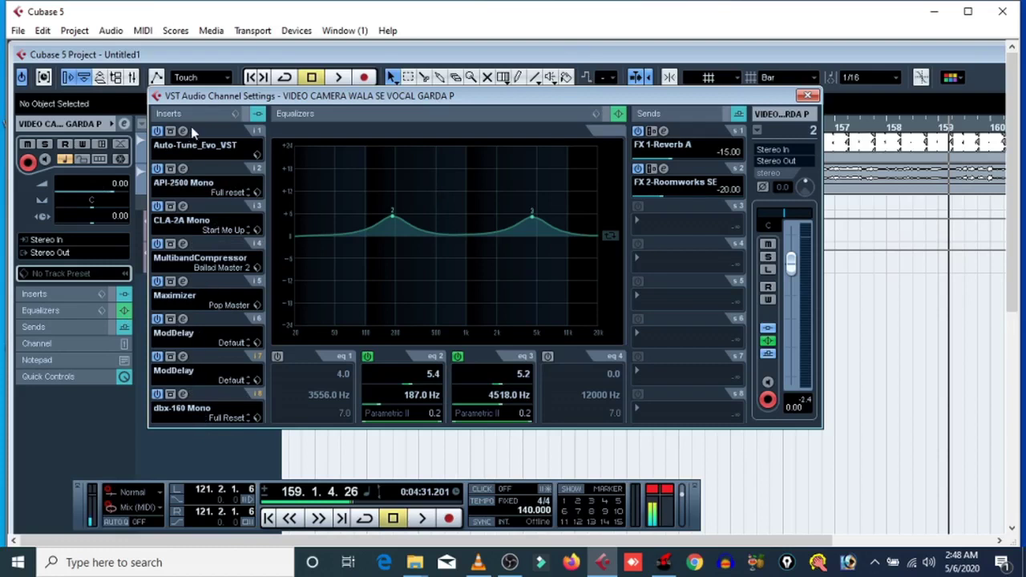
left_click_drag(214, 100, 516, 94)
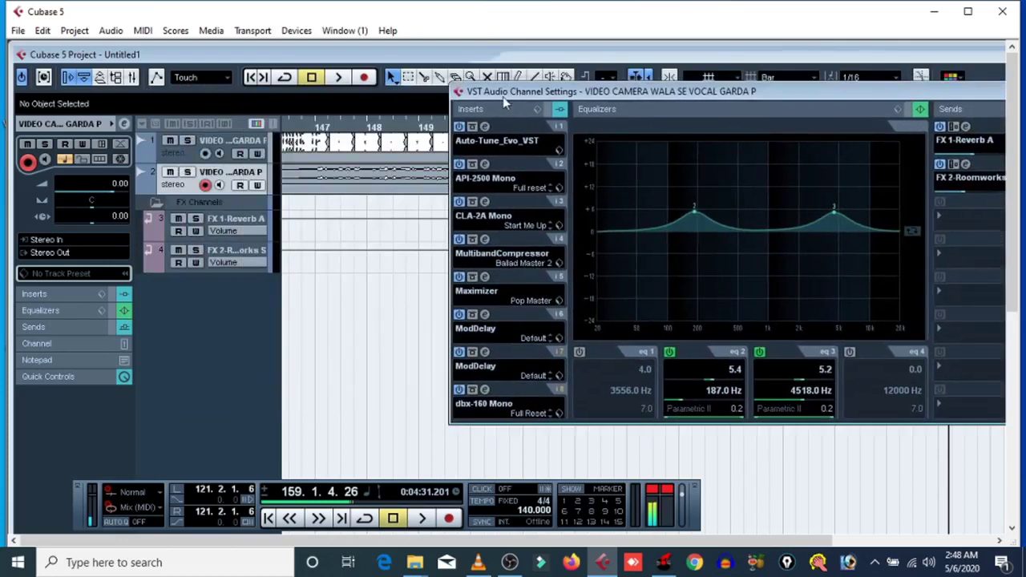